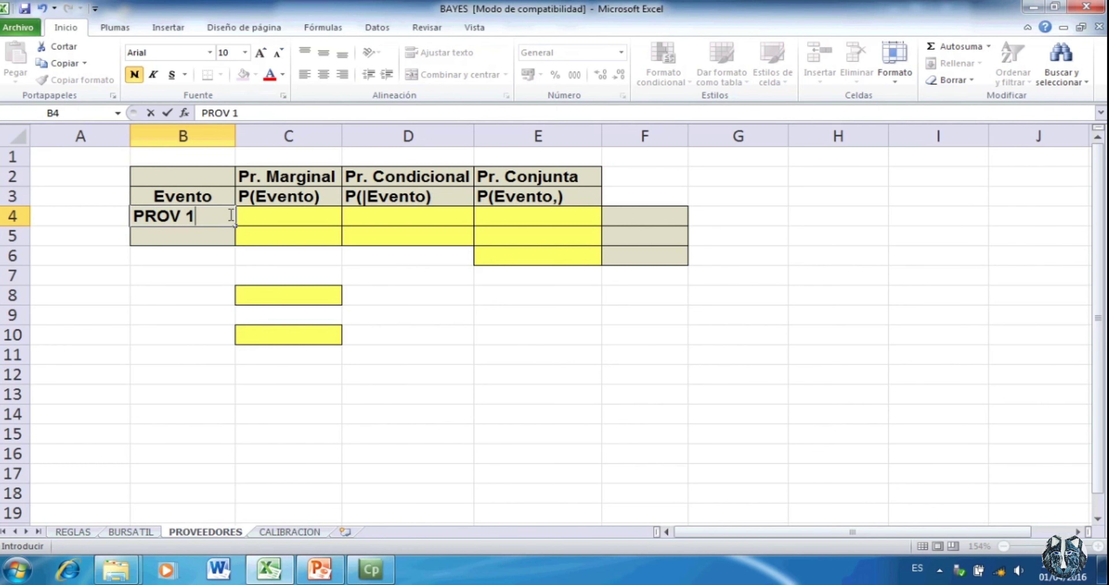
Complete the event names in the Evento column, with PROV 1 in B4 and PROV 2 in B5.
{"action": "key", "text": "Return"}
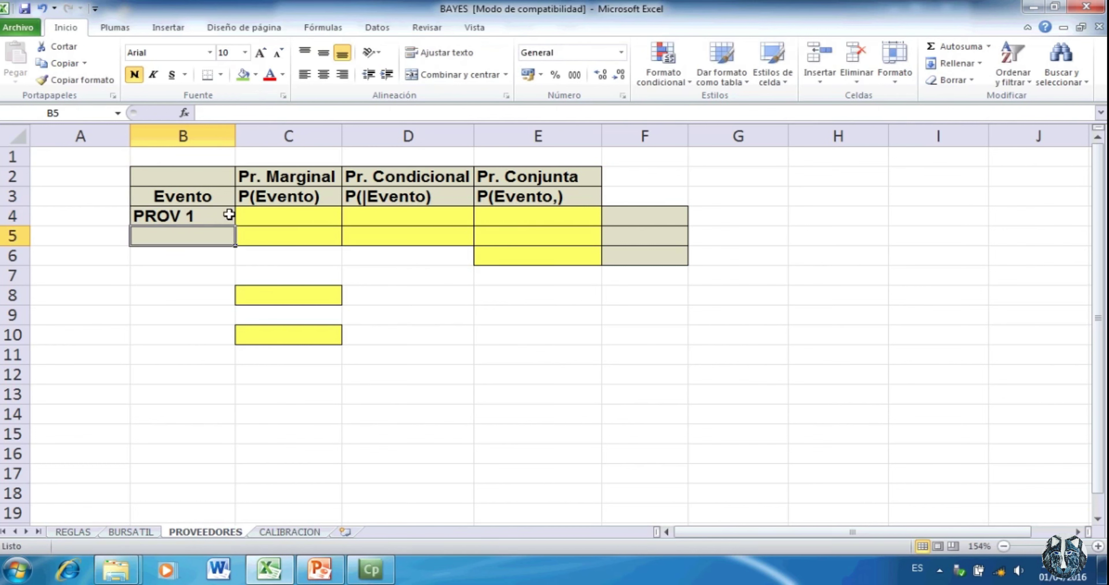
{"action": "type", "text": "PROV "}
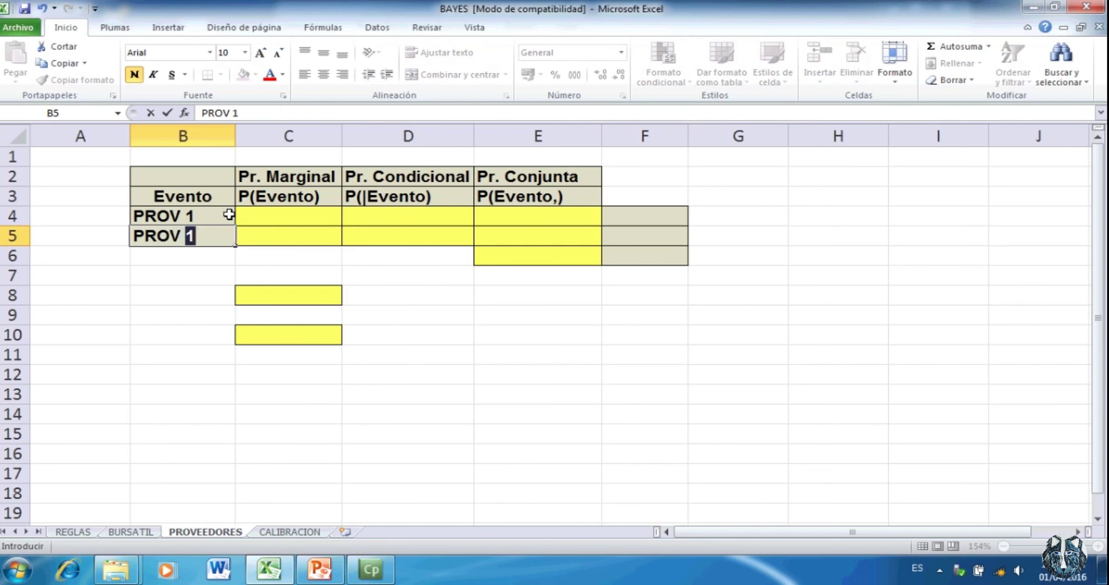
{"action": "type", "text": "2"}
Enter the marginal probabilities 0.65 for PROV 1 in C4 and 0.35 for PROV 2 in C5.
{"action": "left_click", "coordinate": [308, 216]}
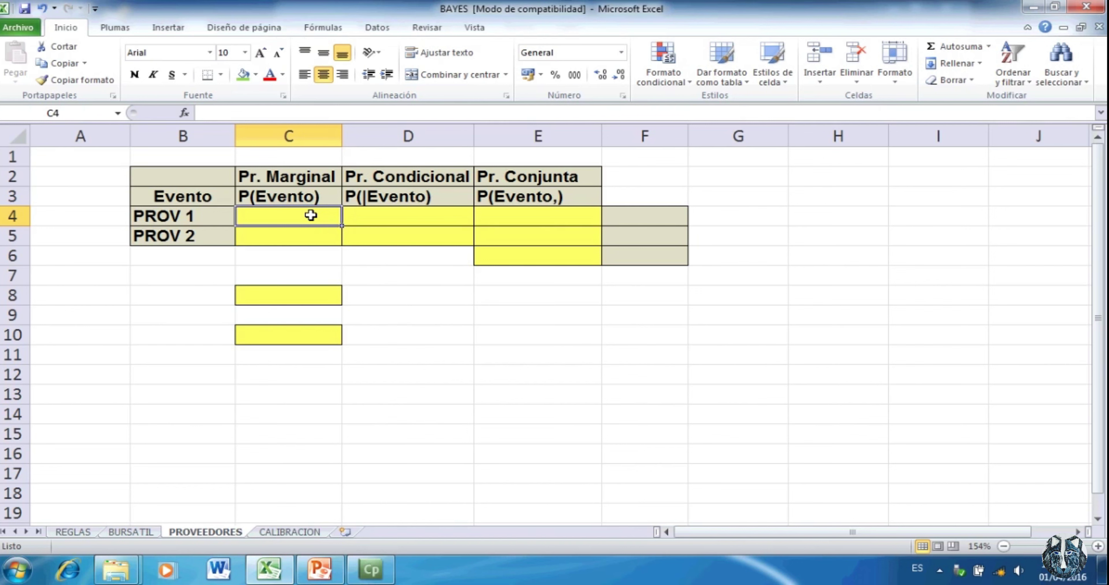
{"action": "type", "text": "0.6"}
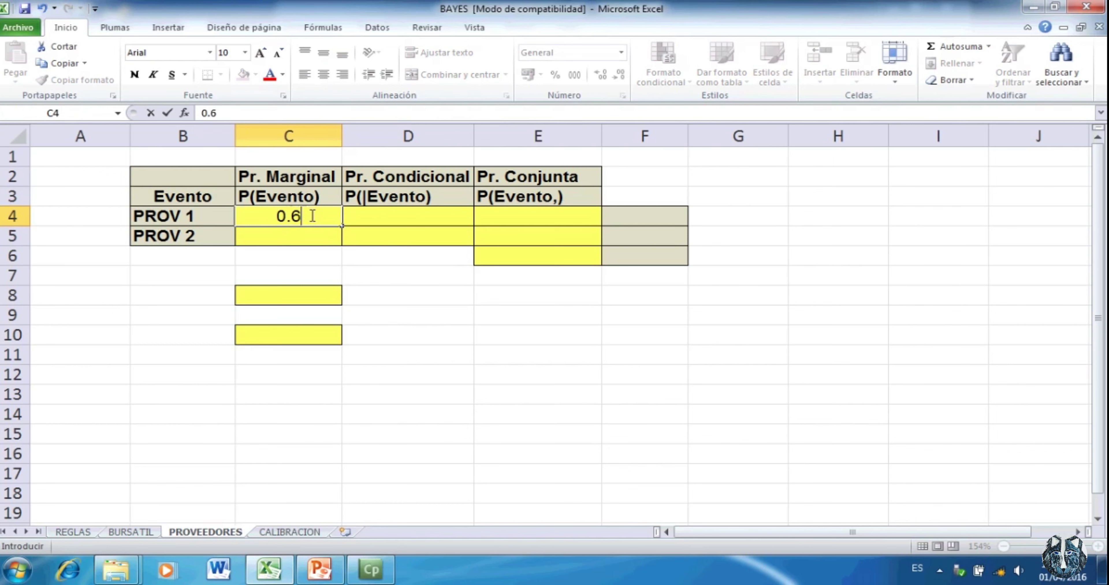
{"action": "type", "text": "5"}
{"action": "type", "text": "0.35"}
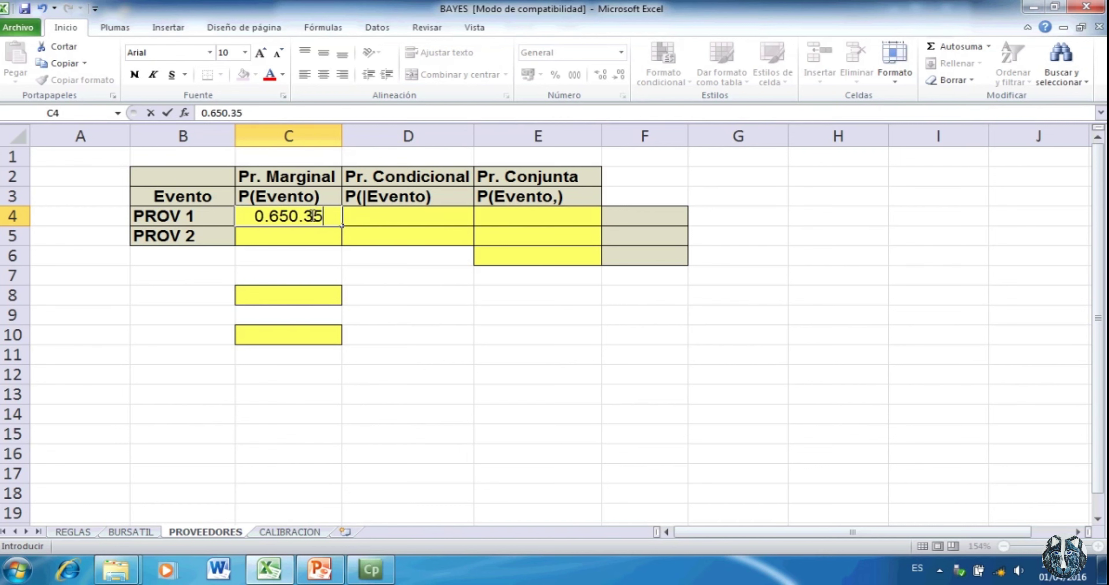
{"action": "key", "text": "BackSpace"}
{"action": "key", "text": "BackSpace"}
{"action": "key", "text": "BackSpace"}
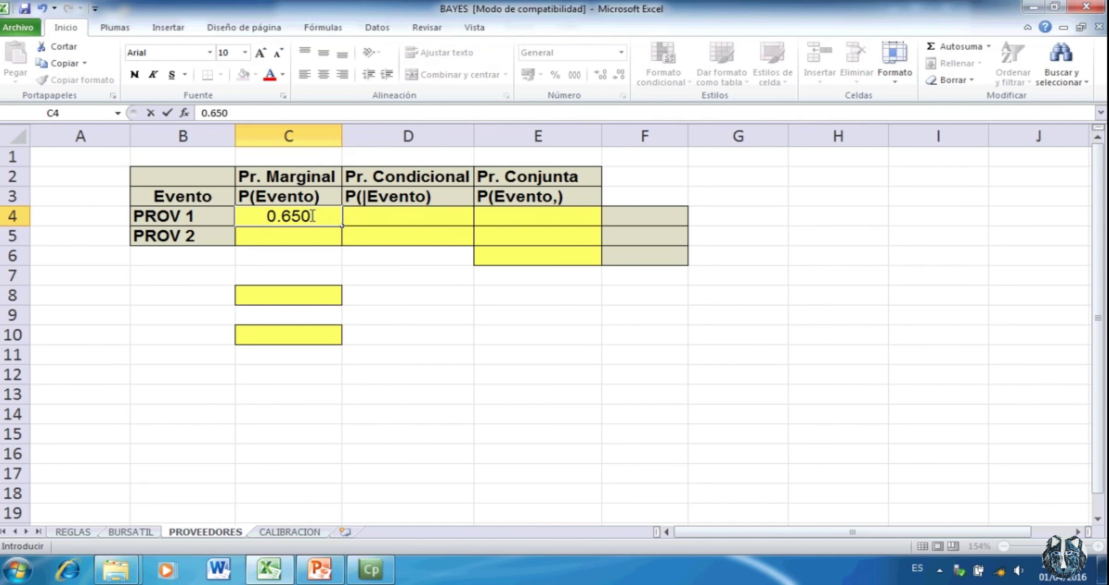
{"action": "key", "text": "BackSpace"}
{"action": "left_click", "coordinate": [305, 240]}
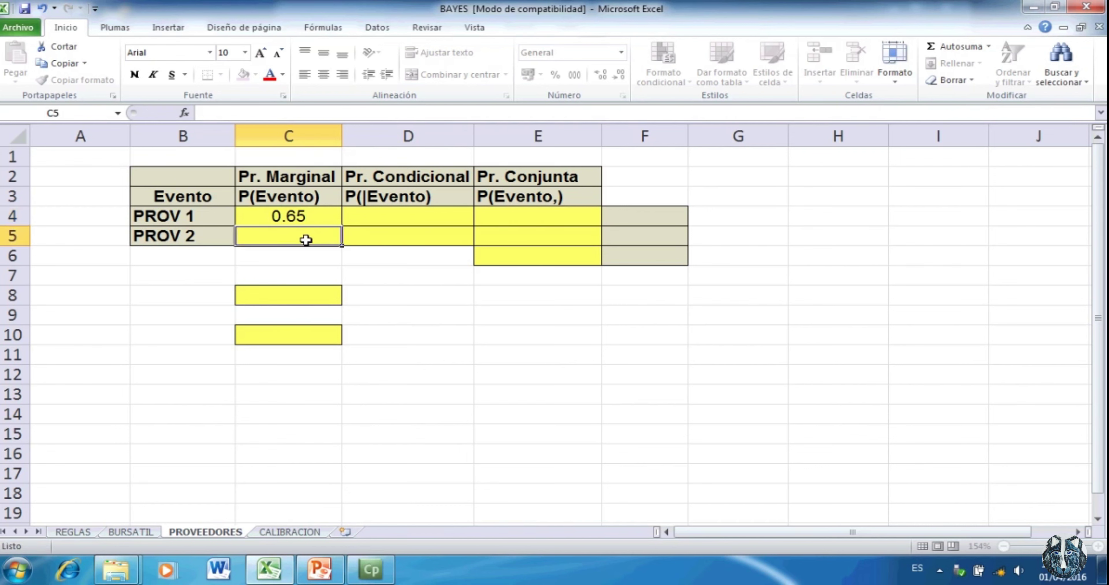
{"action": "type", "text": "0.35"}
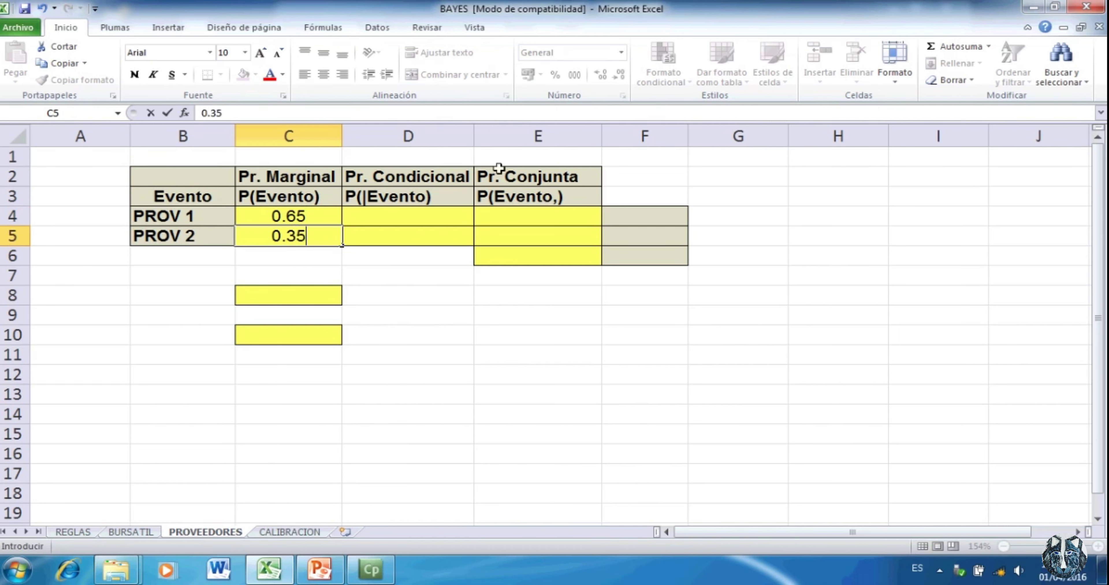
{"action": "left_click", "coordinate": [404, 278]}
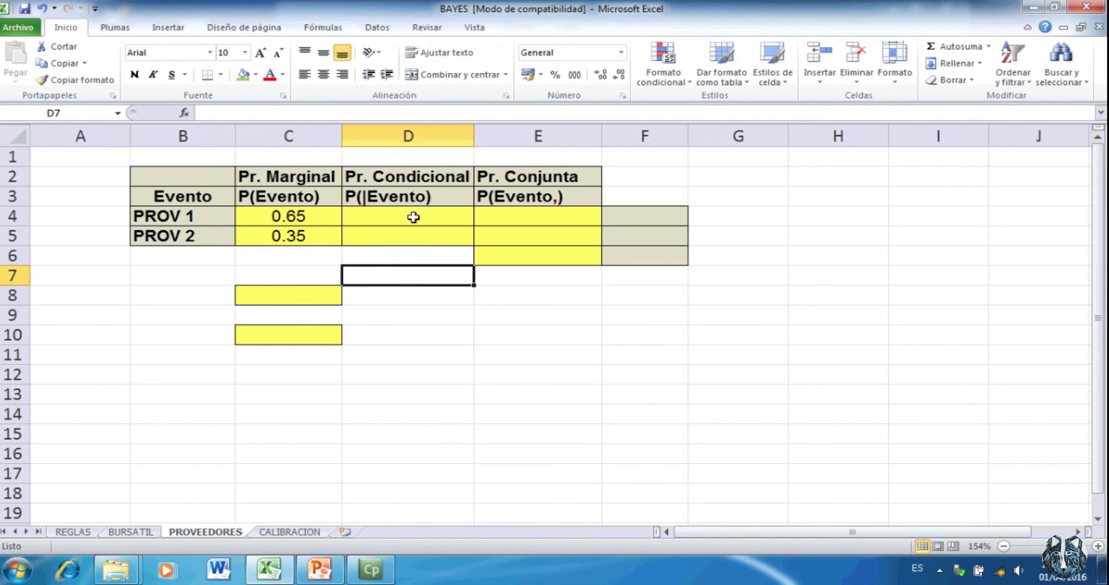
Complete the conditional probability heading in D3 so that it reads P(M|Evento).
{"action": "left_click", "coordinate": [414, 217]}
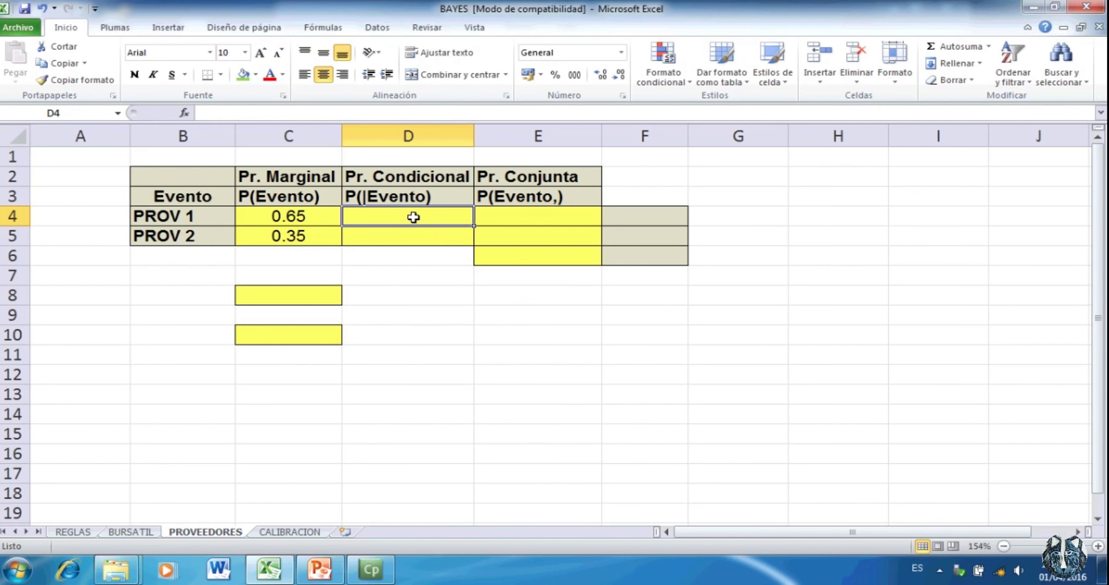
{"action": "left_click", "coordinate": [394, 198]}
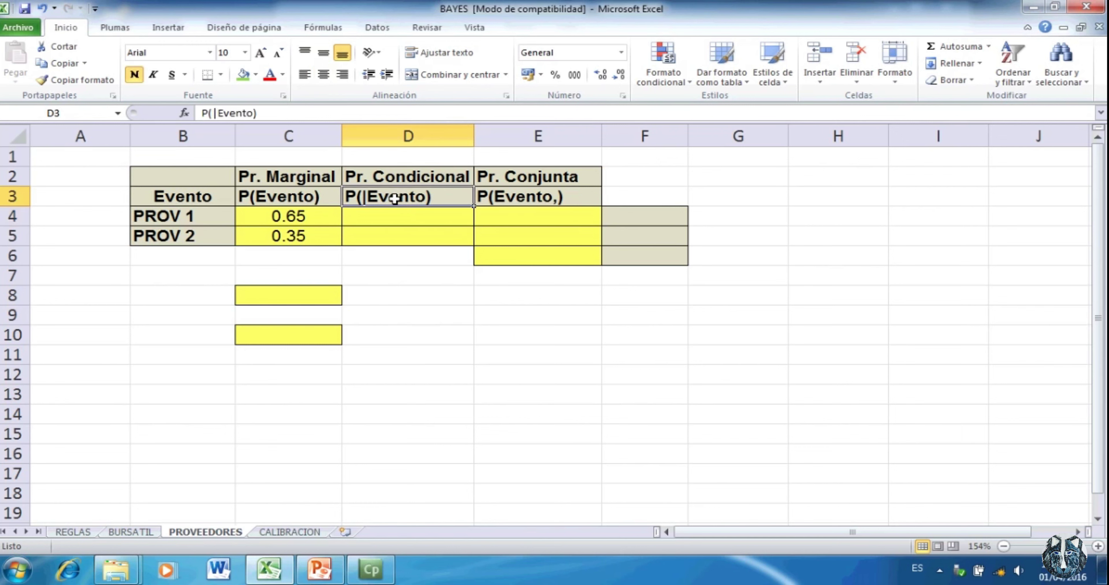
{"action": "left_click", "coordinate": [212, 112]}
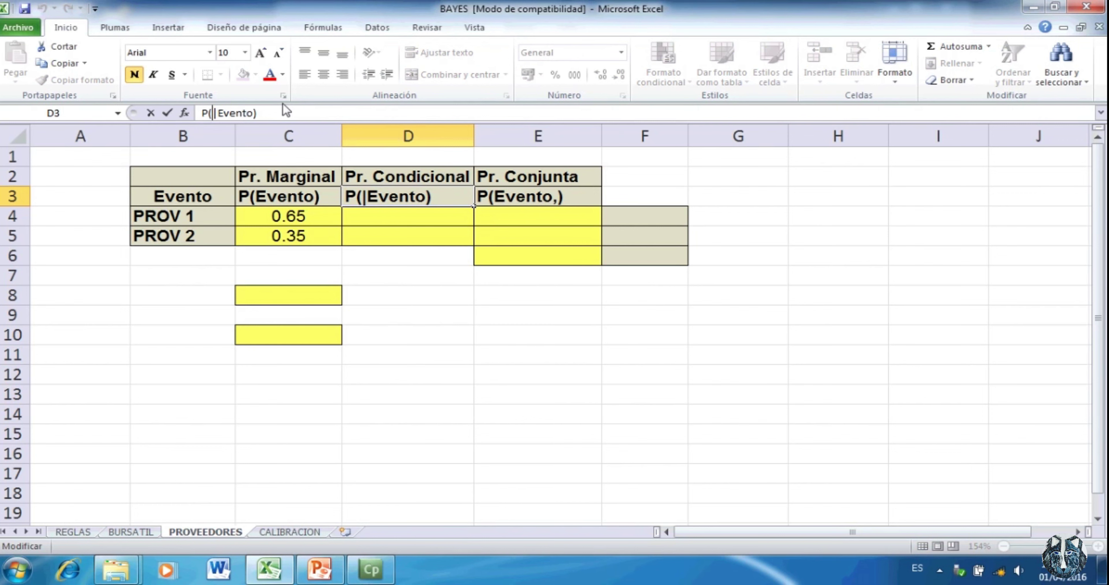
{"action": "type", "text": "M"}
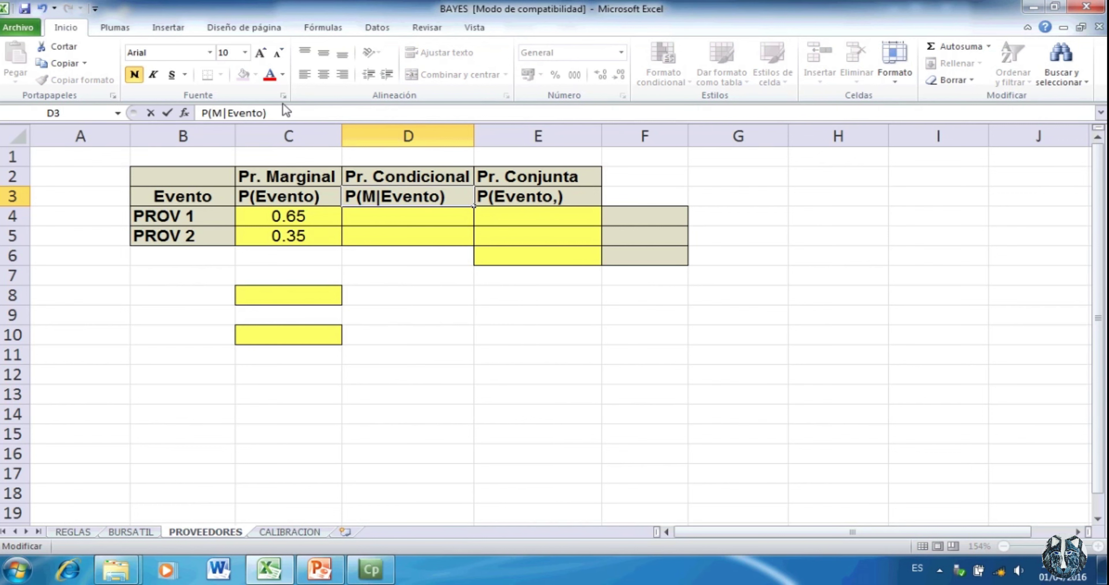
Complete the joint probability heading in E3 so that it reads P(Evento,M).
{"action": "left_click", "coordinate": [513, 196]}
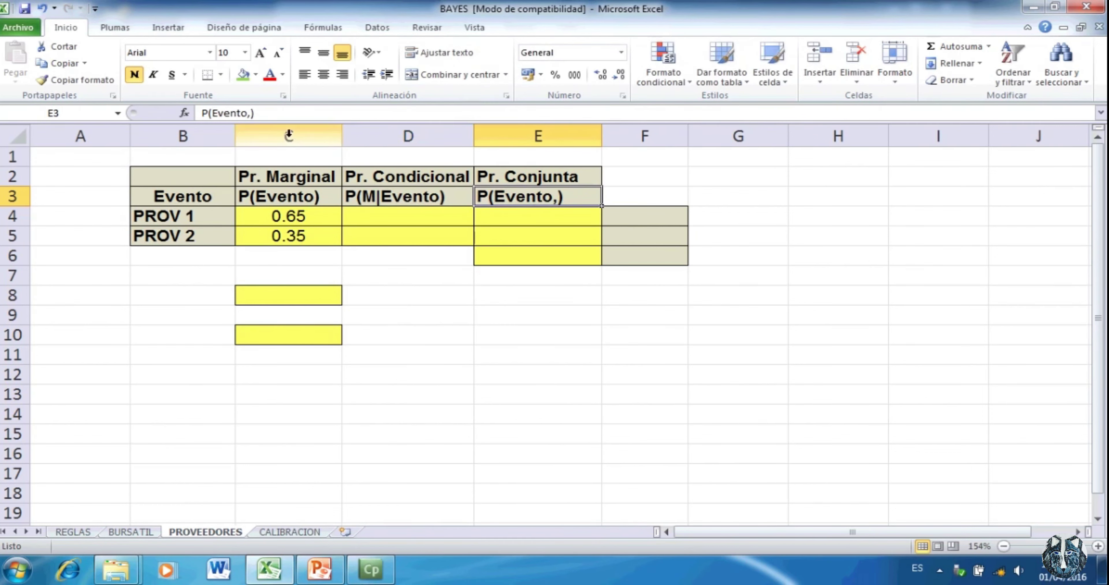
{"action": "left_click", "coordinate": [251, 112]}
{"action": "type", "text": "M"}
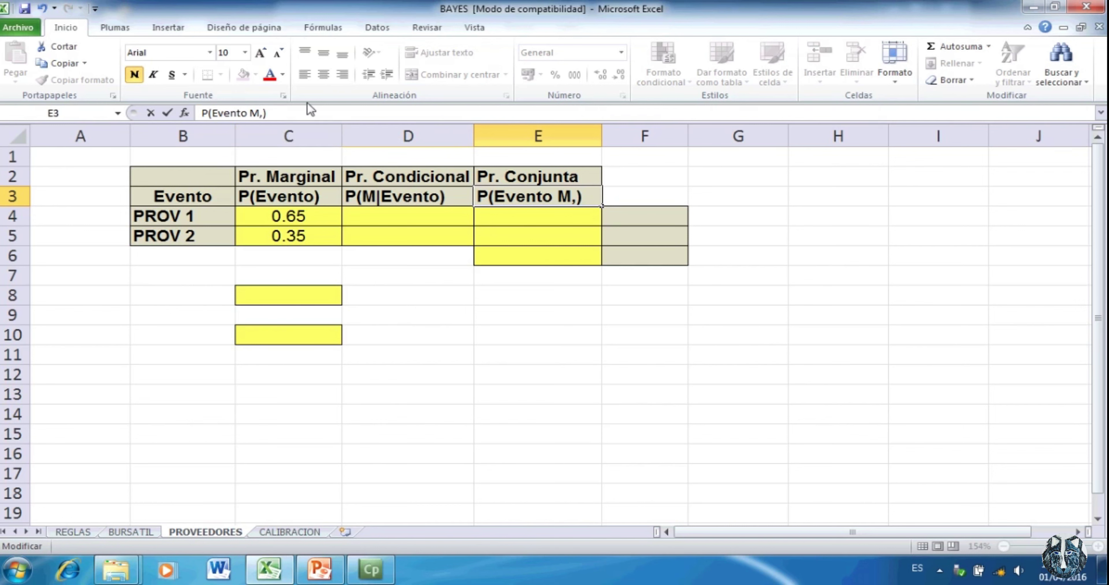
{"action": "key", "text": "BackSpace"}
{"action": "key", "text": "BackSpace"}
{"action": "type", "text": "M"}
{"action": "key", "text": "Return"}
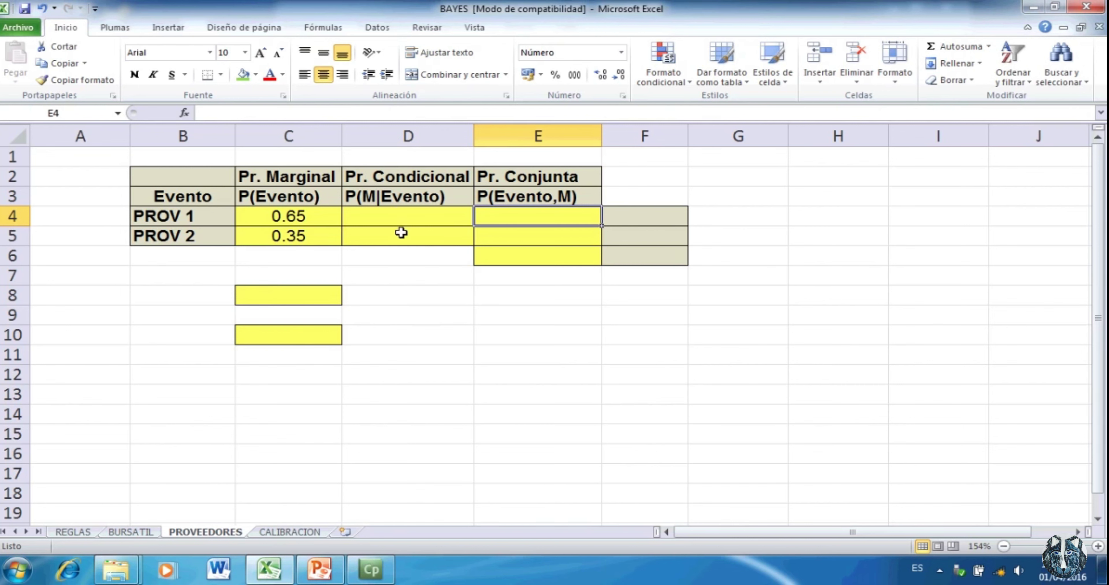
Enter the conditional probabilities 0.02 for PROV 1 in D4 and 0.05 for PROV 2 in D5.
{"action": "left_click", "coordinate": [411, 220]}
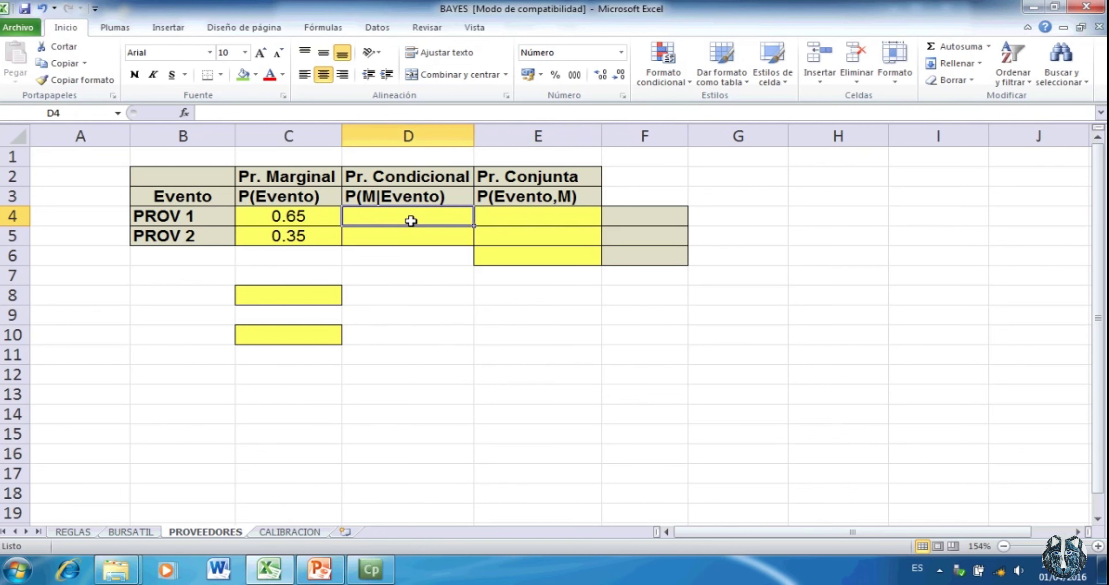
{"action": "type", "text": "0.0"}
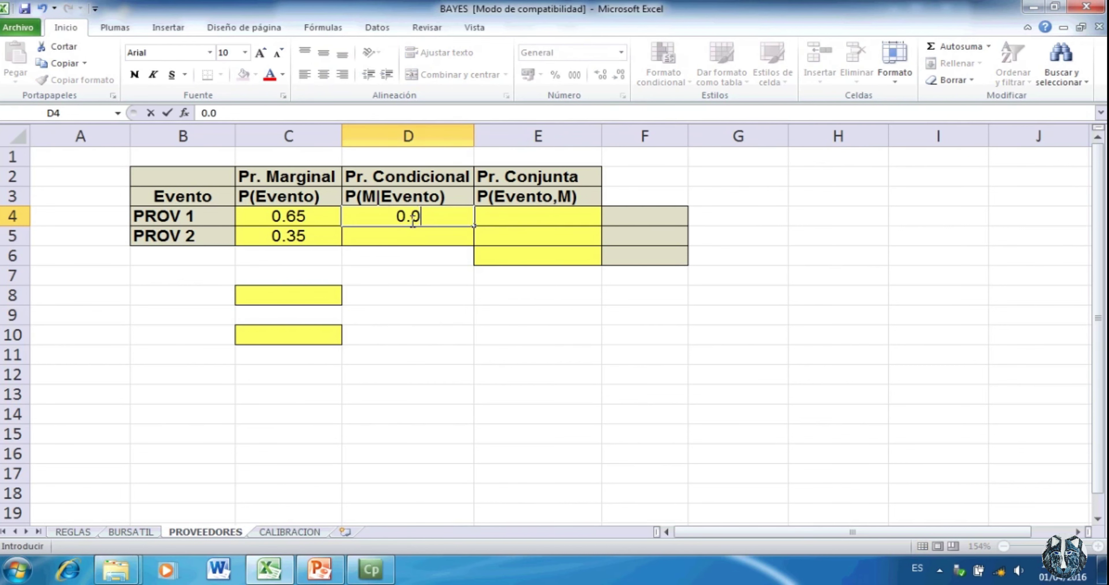
{"action": "type", "text": "2"}
{"action": "key", "text": "Return"}
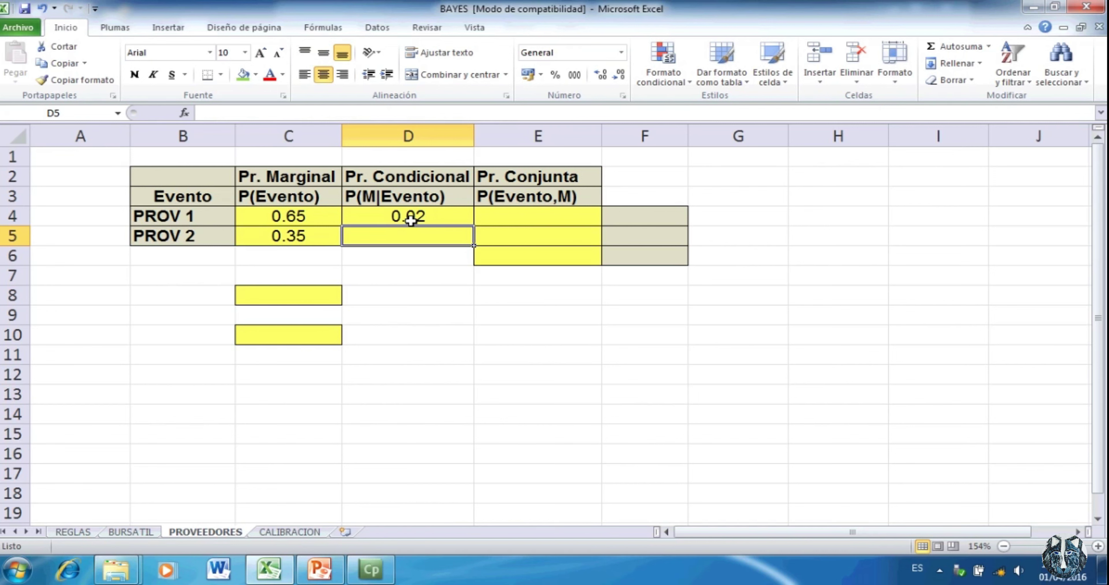
{"action": "type", "text": "0"}
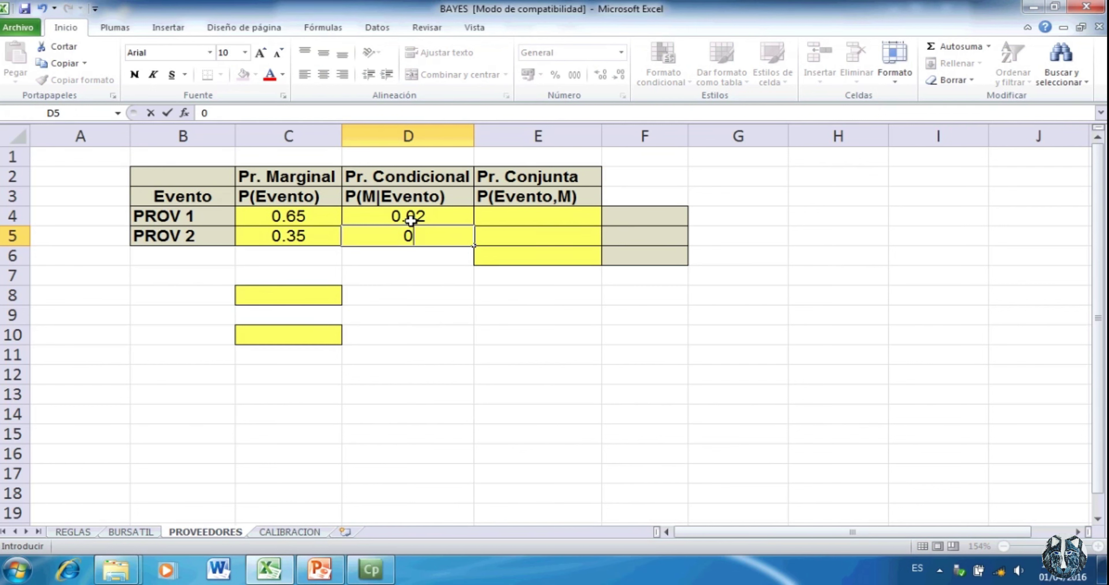
{"action": "type", "text": ".05"}
Calculate the joint probability of PROV 1 in E4 with =C4*D4 and fill the formula down to E5.
{"action": "left_click", "coordinate": [559, 218]}
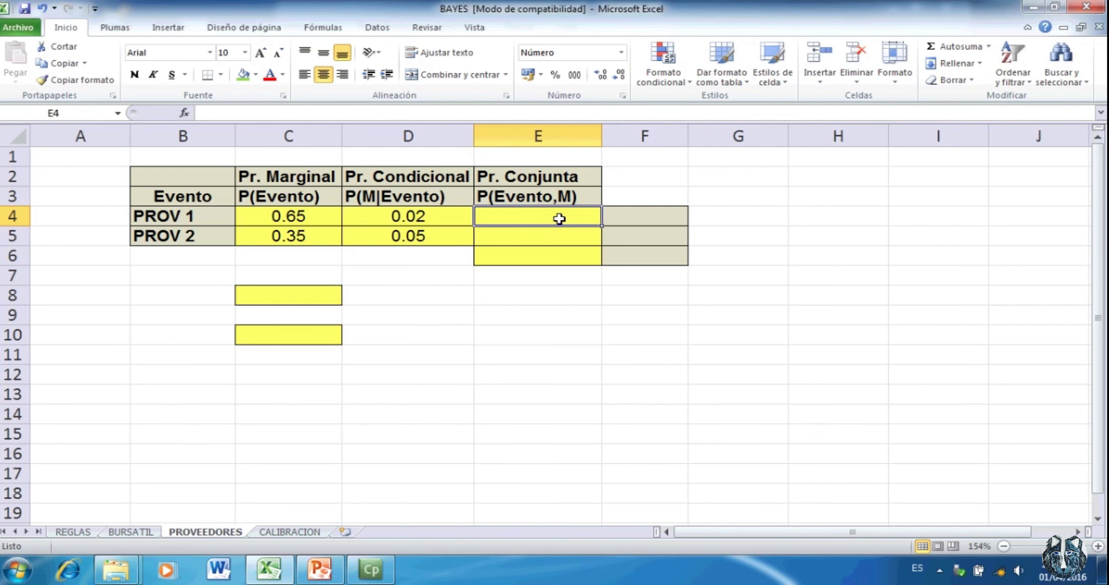
{"action": "type", "text": "="}
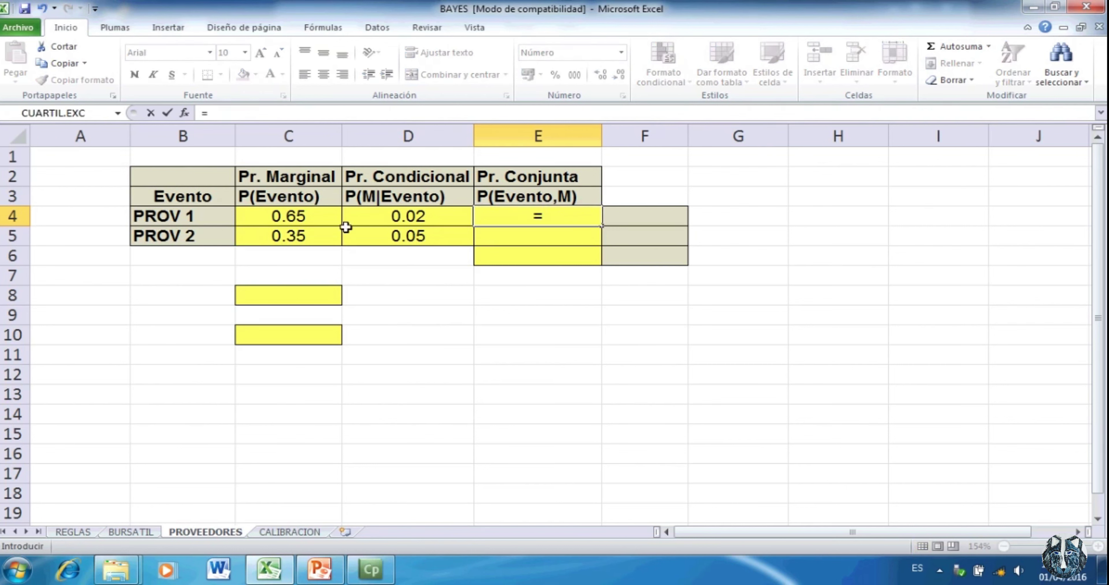
{"action": "left_click", "coordinate": [298, 216]}
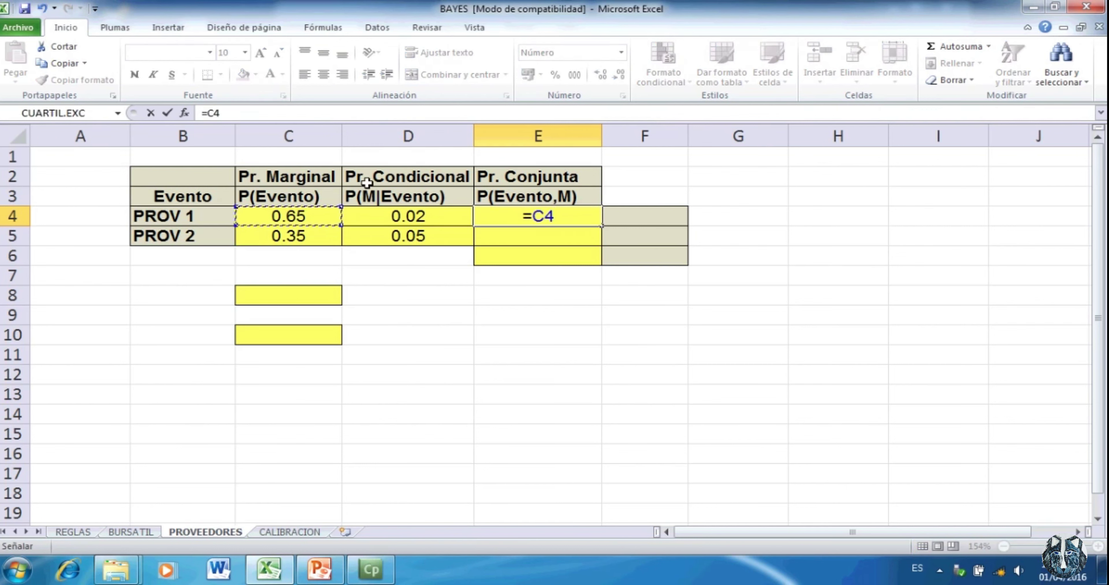
{"action": "type", "text": "*"}
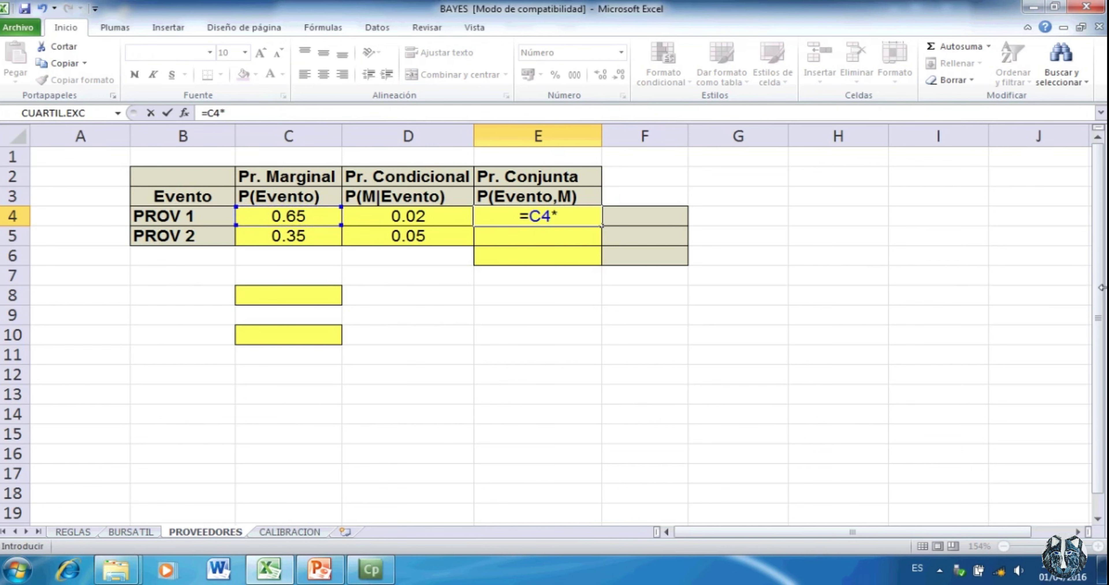
{"action": "left_click", "coordinate": [427, 220]}
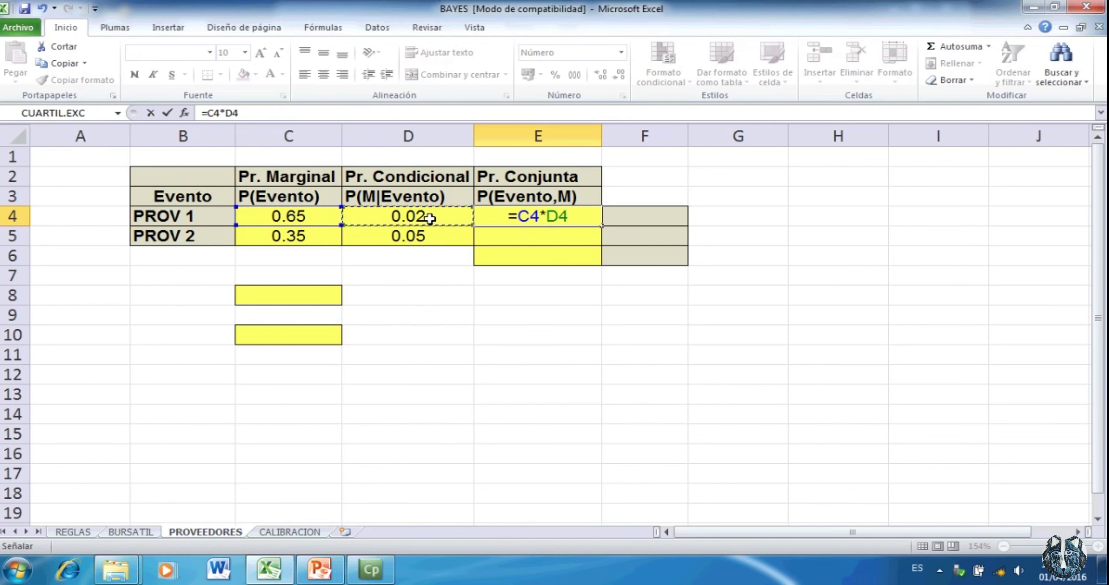
{"action": "key", "text": "Return"}
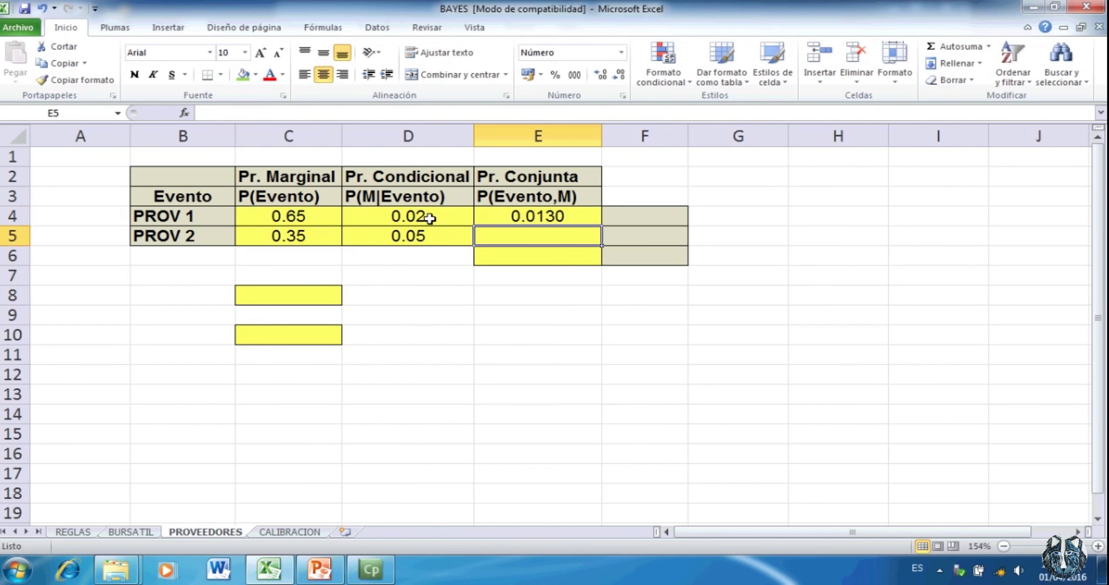
{"action": "left_click", "coordinate": [519, 218]}
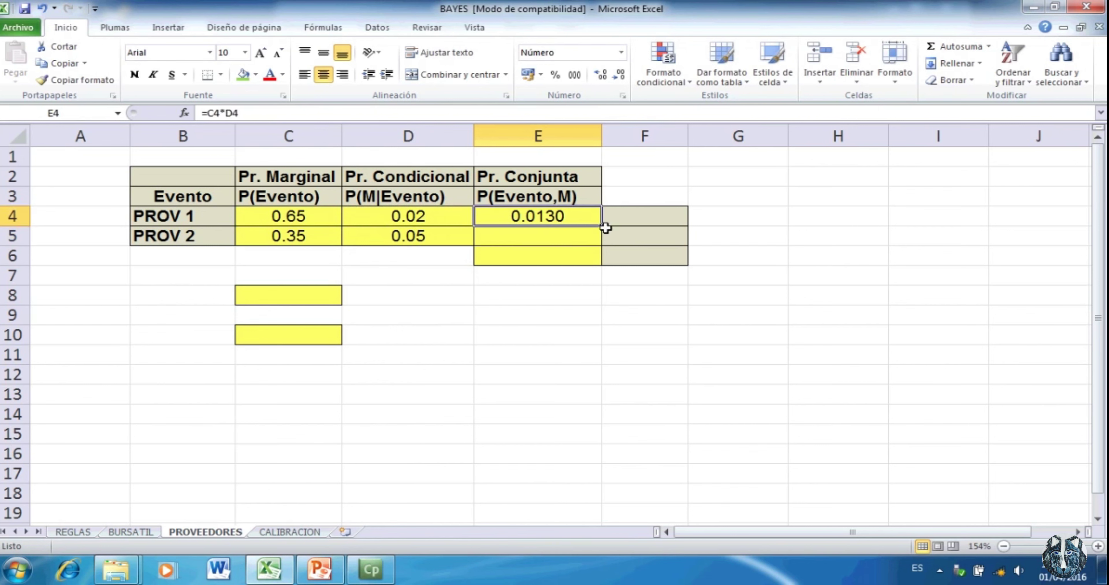
{"action": "left_click_drag", "start_coordinate": [605, 228], "coordinate": [601, 248]}
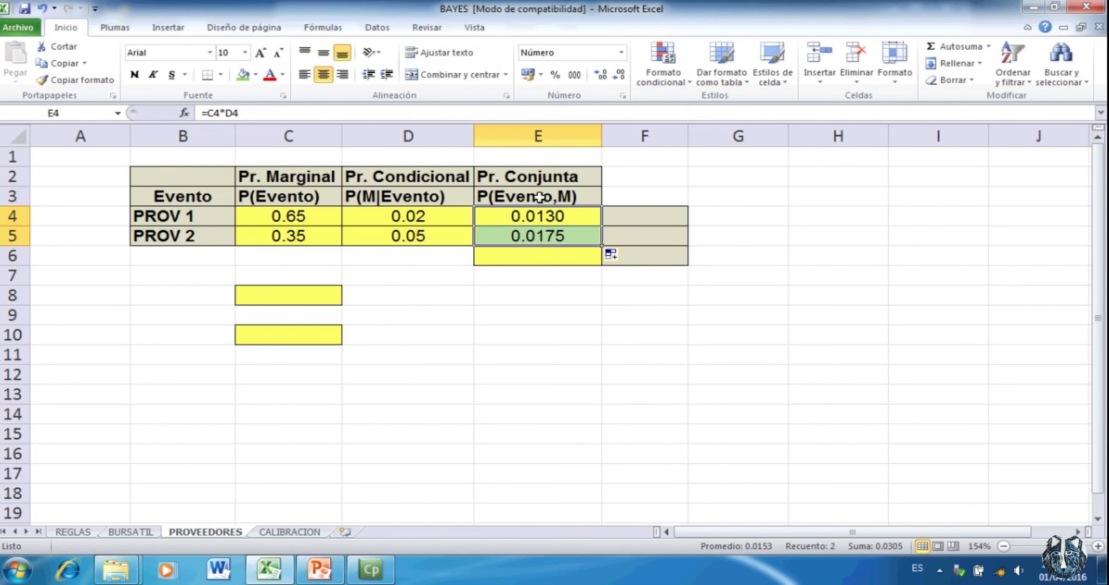
Label the first joint probability P(PROV 1 Y M) in F4 and fit column F's width to the text.
{"action": "left_click", "coordinate": [647, 218]}
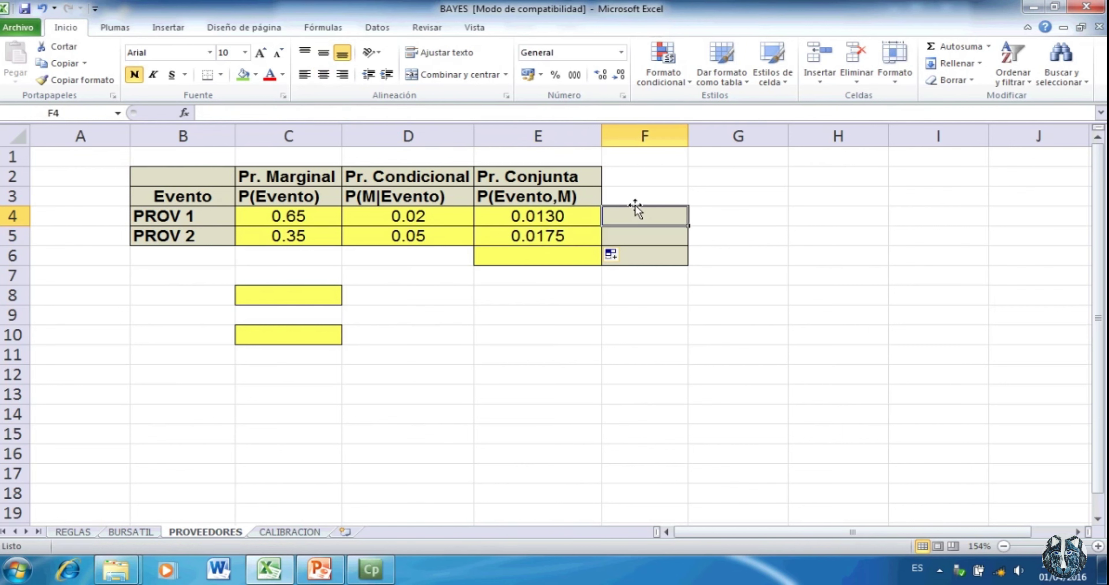
{"action": "type", "text": "P("}
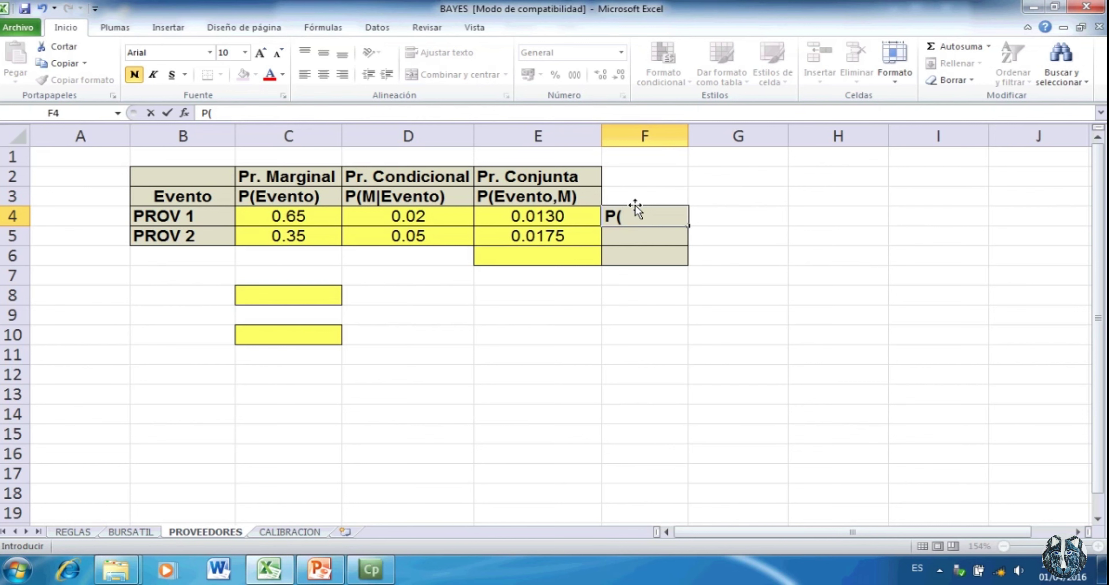
{"action": "type", "text": "ROV"}
{"action": "key", "text": "BackSpace"}
{"action": "key", "text": "BackSpace"}
{"action": "key", "text": "BackSpace"}
{"action": "type", "text": "PROV "}
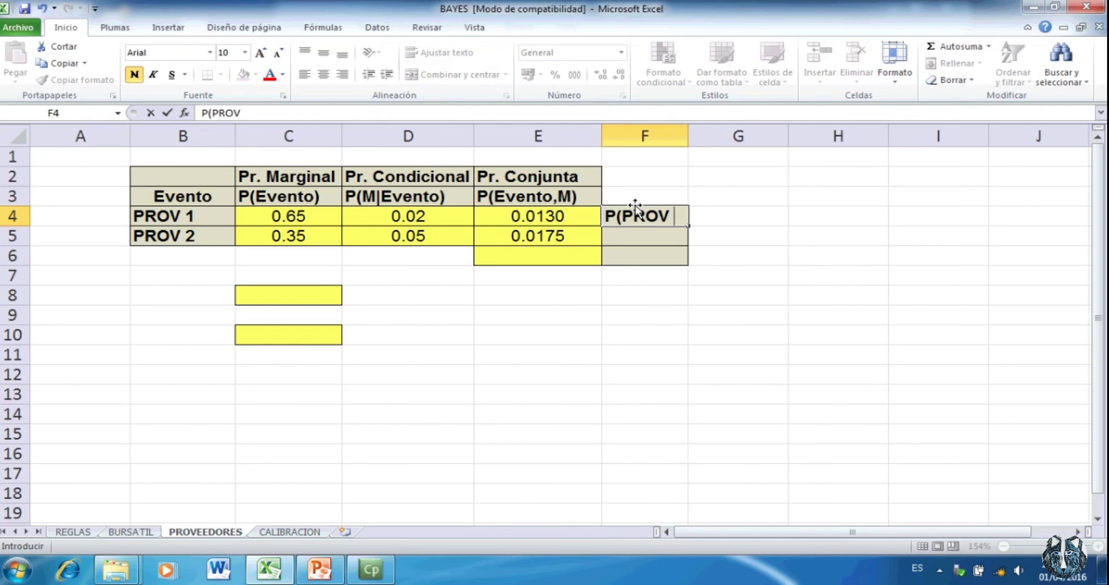
{"action": "type", "text": "1 Y M"}
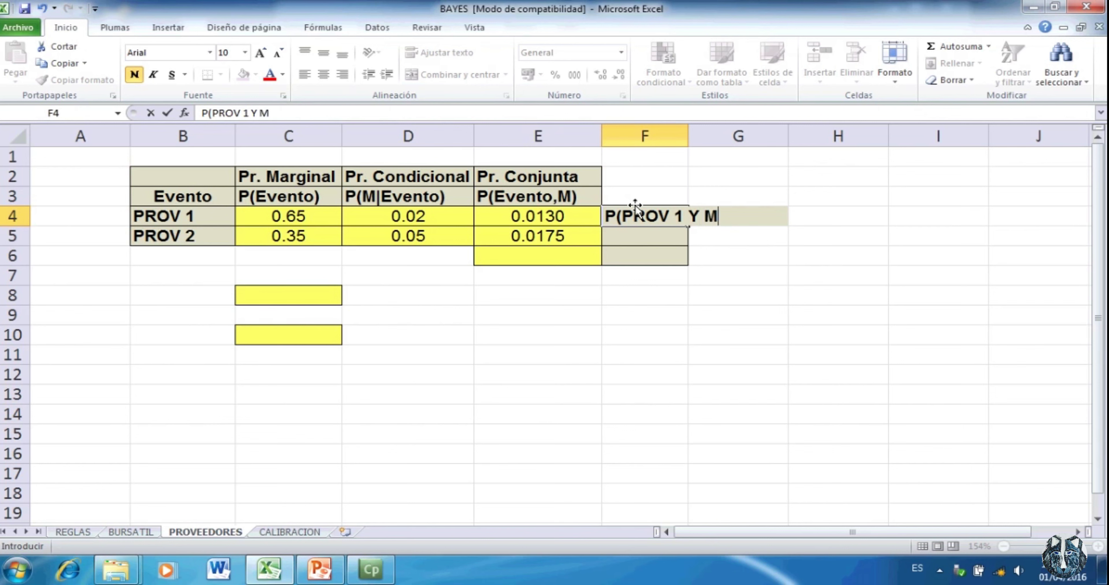
{"action": "type", "text": ")"}
{"action": "left_click", "coordinate": [827, 334]}
{"action": "double_click", "coordinate": [689, 136]}
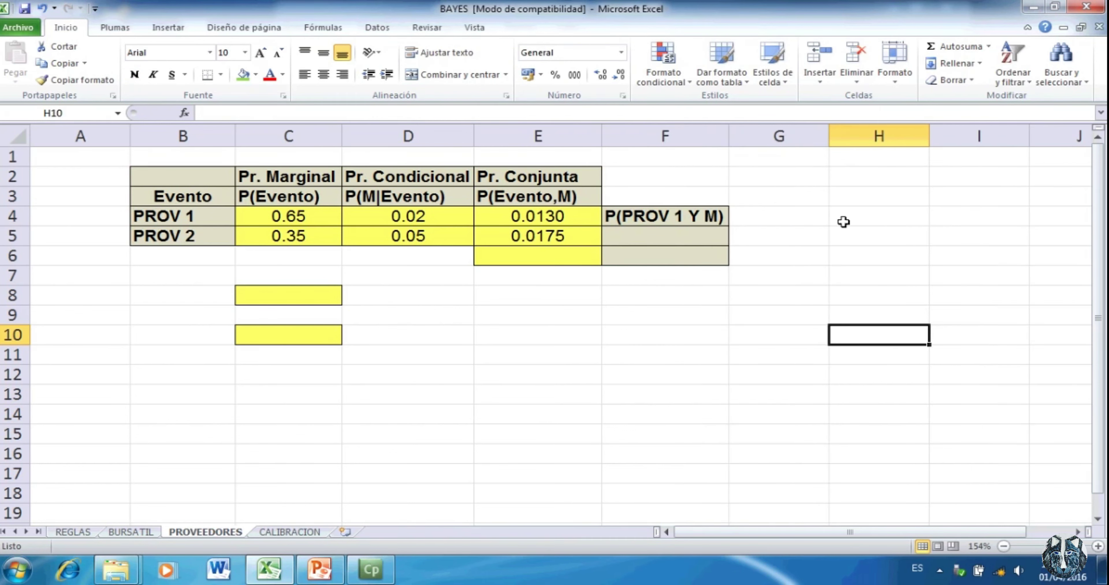
Label the second joint probability P(PROV 2 Y M) in F5.
{"action": "left_click", "coordinate": [632, 236]}
{"action": "type", "text": "P("}
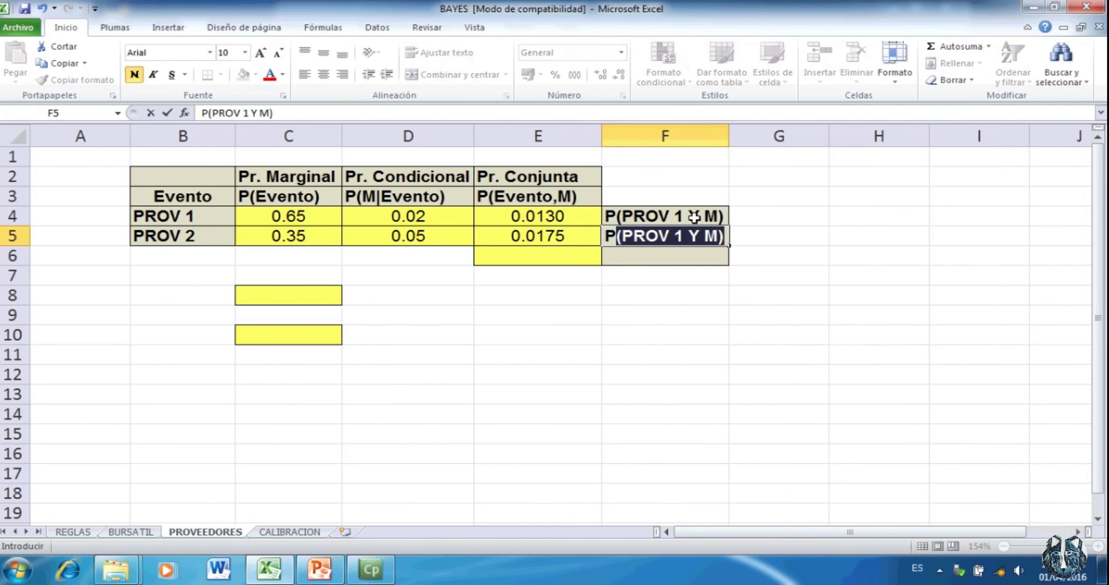
{"action": "type", "text": "PROV "}
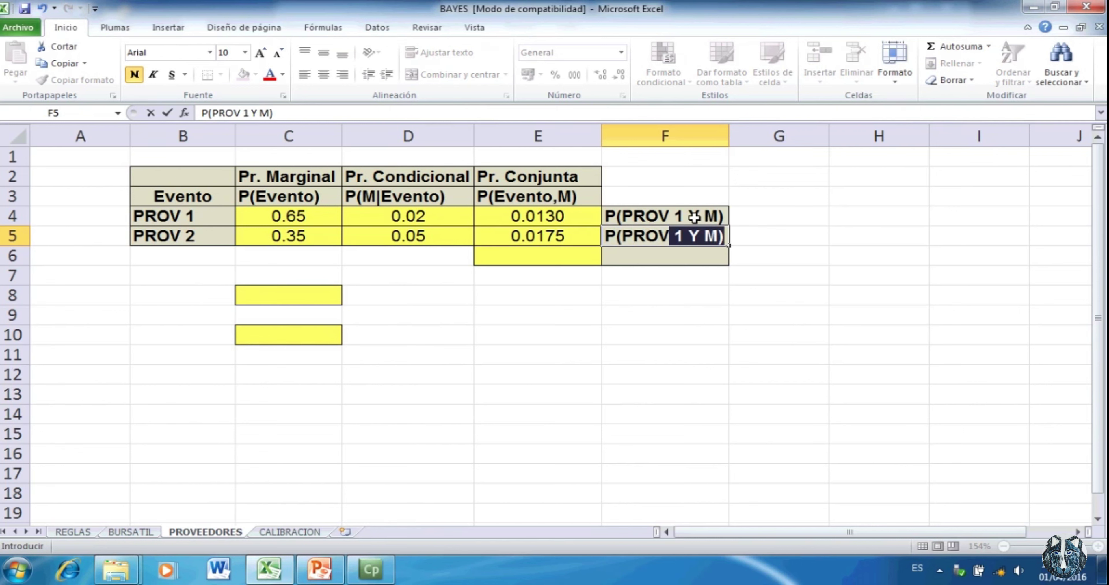
{"action": "type", "text": "2 Y M"}
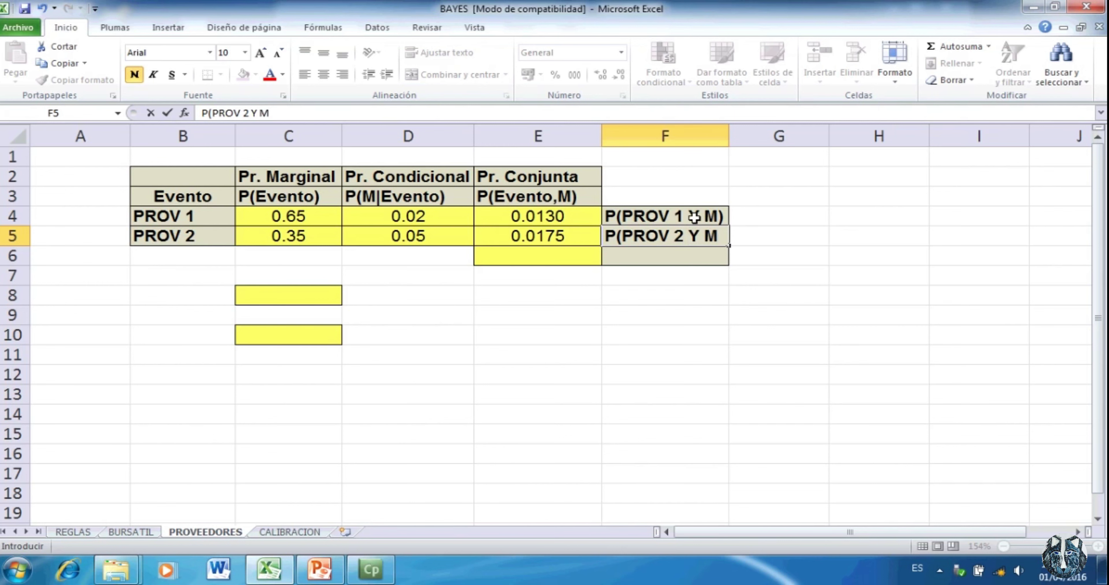
{"action": "type", "text": ")"}
Total the joint probabilities in E6 with AutoSum and label the sum P(M) in F6.
{"action": "left_click", "coordinate": [578, 259]}
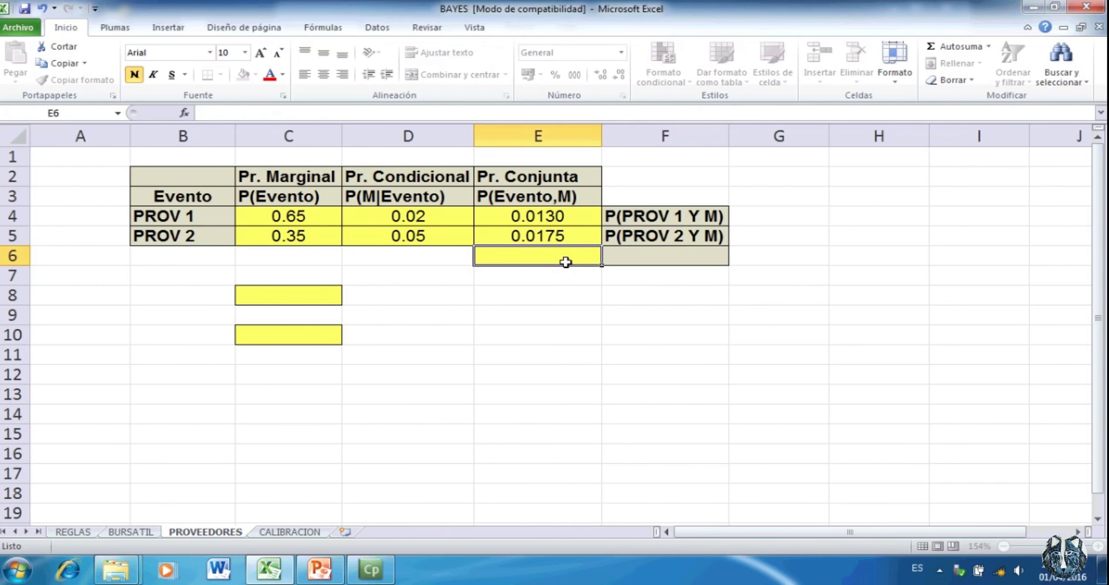
{"action": "left_click", "coordinate": [929, 51]}
{"action": "key", "text": "Return"}
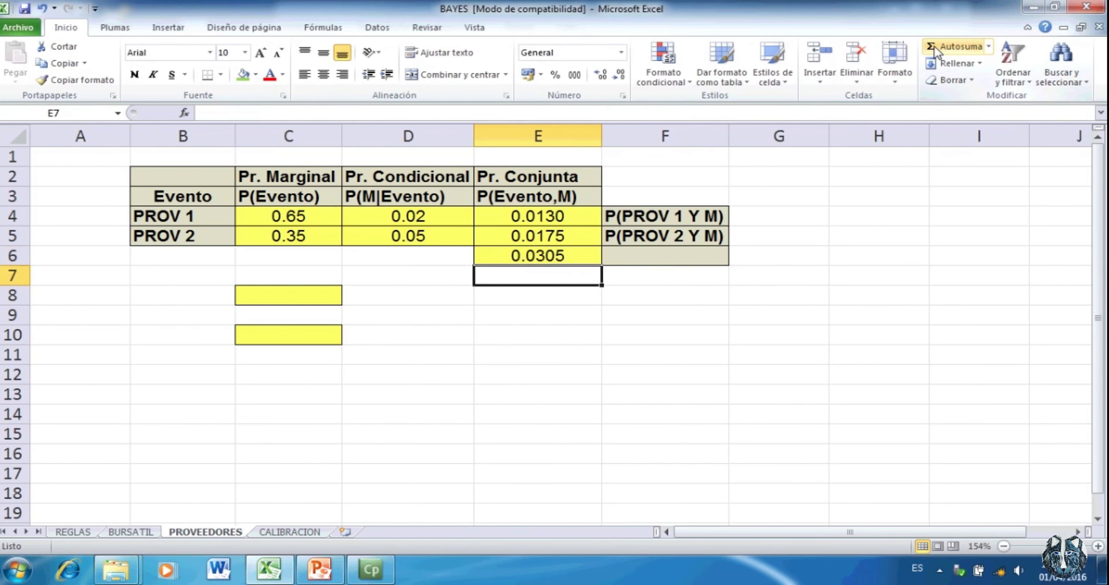
{"action": "left_click", "coordinate": [677, 257]}
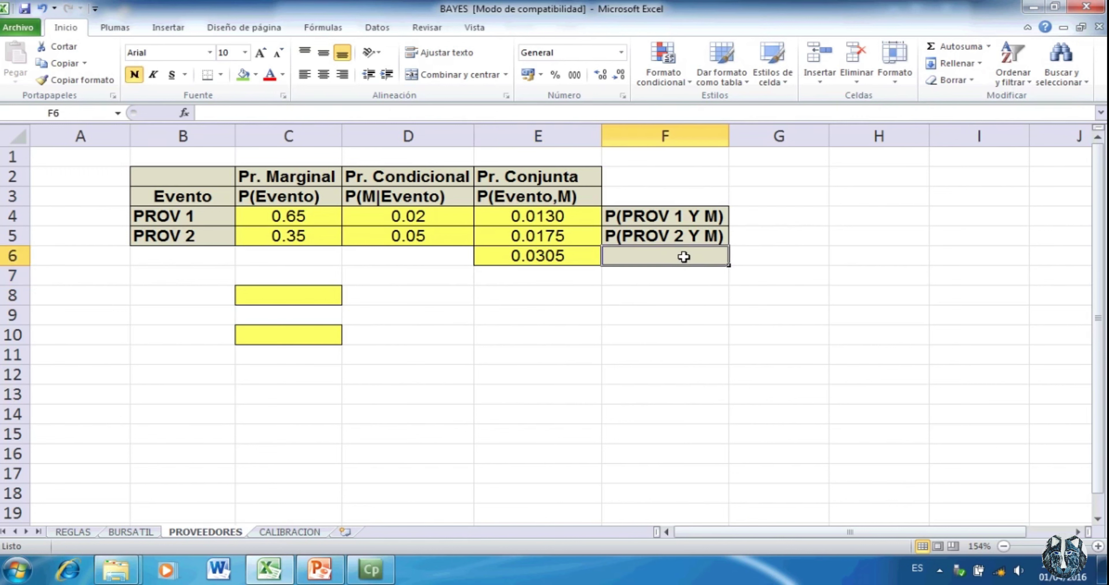
{"action": "type", "text": "P("}
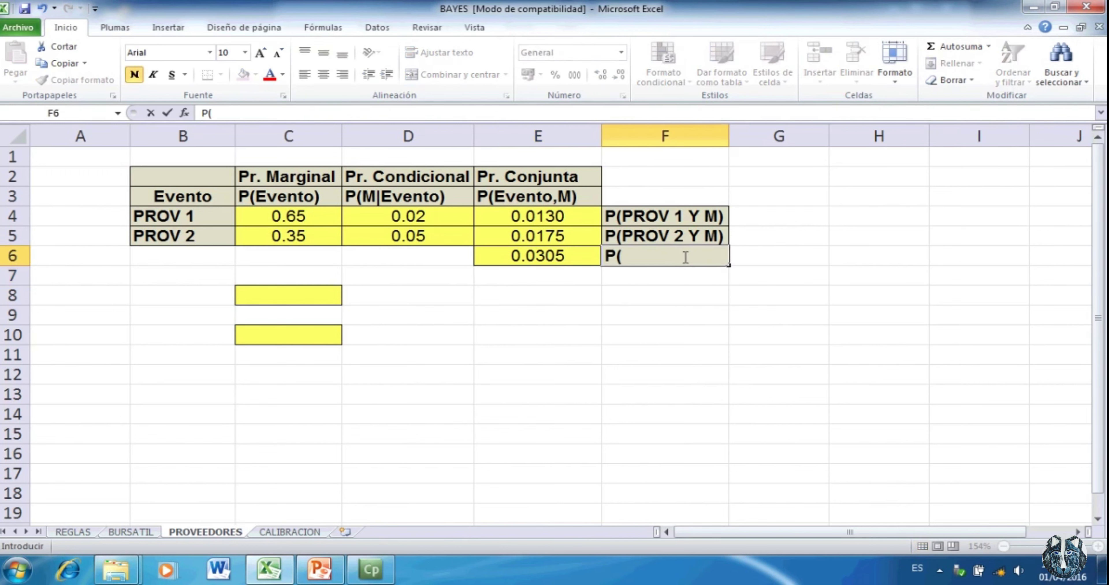
{"action": "type", "text": "M)"}
Enter the label P(PROV 1/ M) in B8 for the first supplier's posterior probability.
{"action": "left_click", "coordinate": [206, 296]}
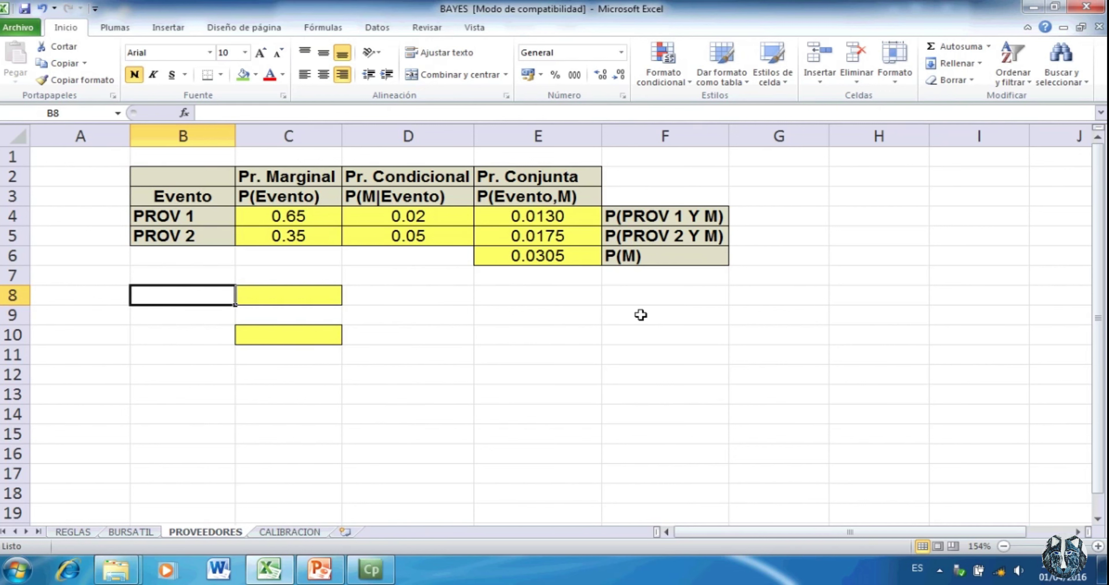
{"action": "type", "text": "P"}
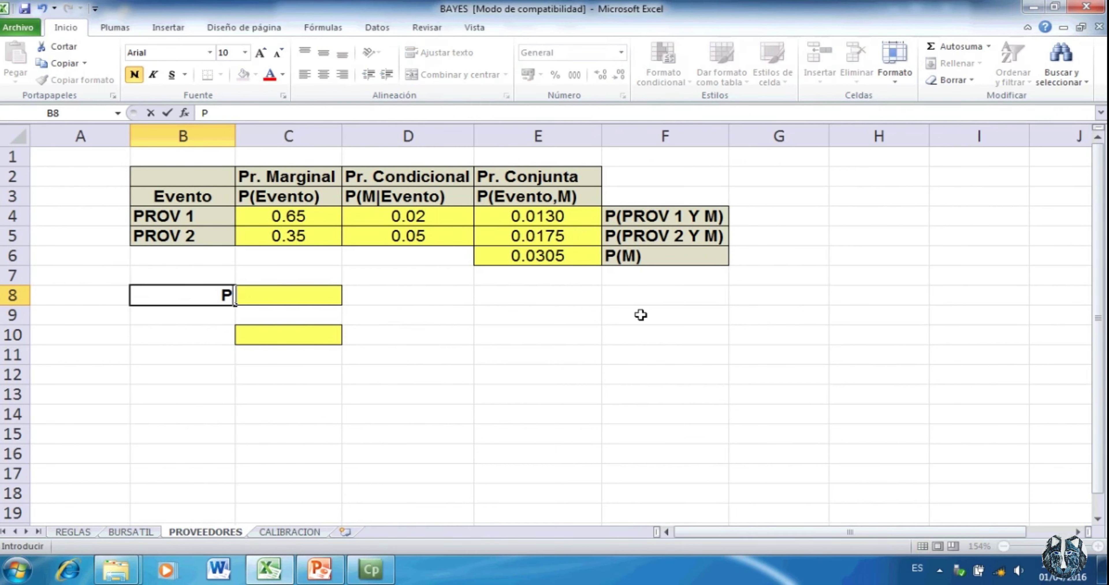
{"action": "type", "text": "("}
{"action": "type", "text": "1"}
{"action": "key", "text": "BackSpace"}
{"action": "type", "text": "PROV"}
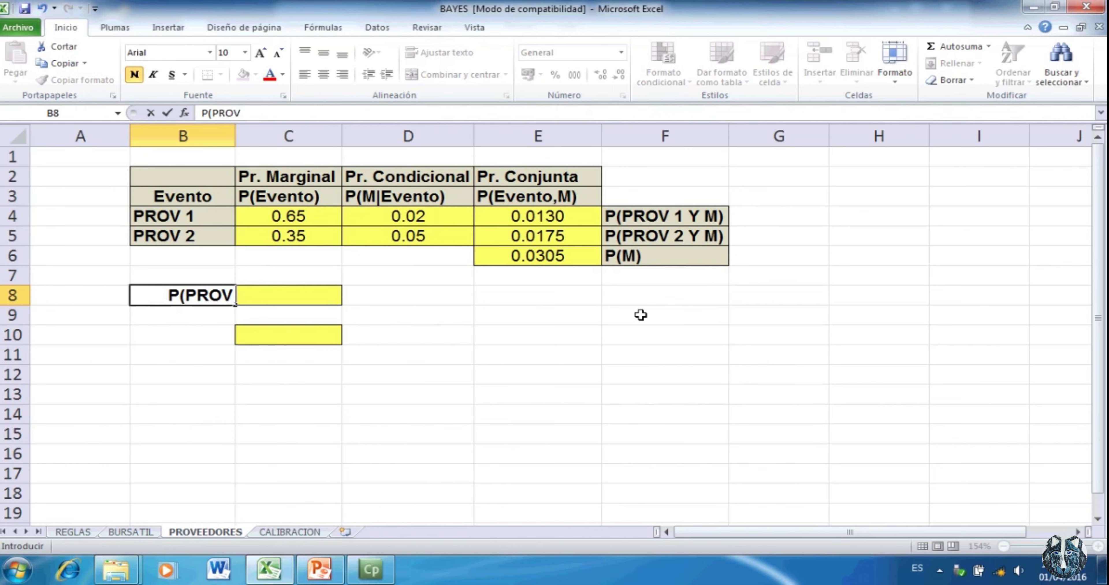
{"action": "type", "text": " 1/"}
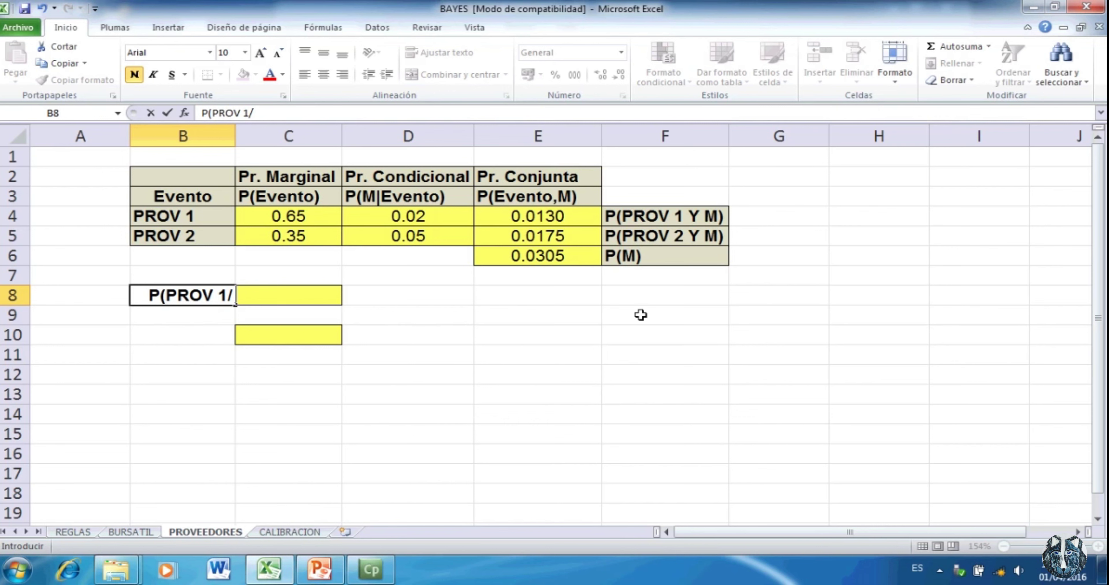
{"action": "type", "text": "M)"}
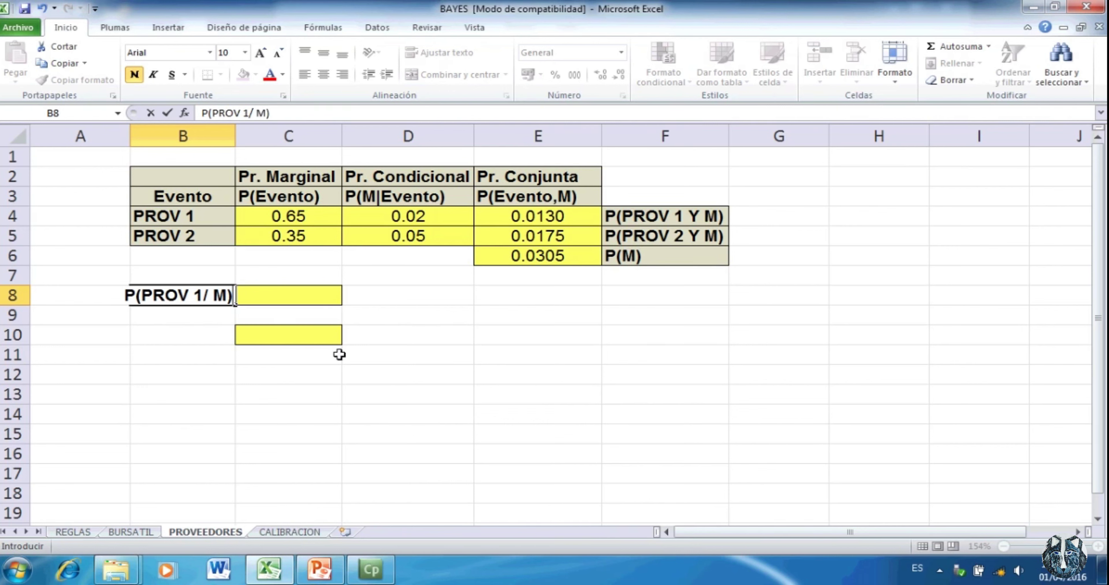
Calculate the posterior probability of PROV 1 in C8 with the formula =E4/E6.
{"action": "left_click", "coordinate": [283, 298]}
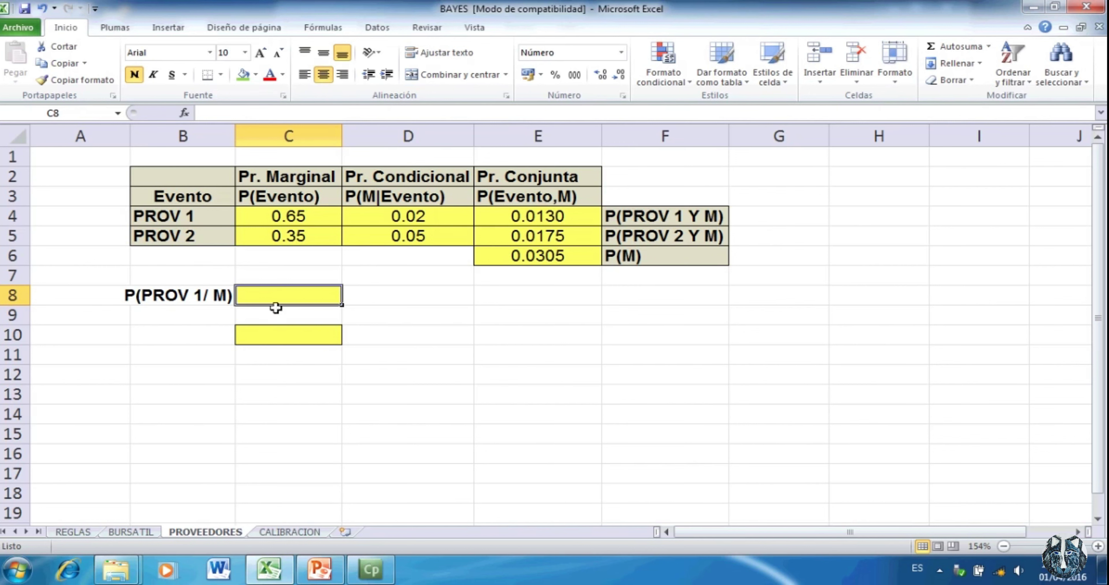
{"action": "type", "text": "="}
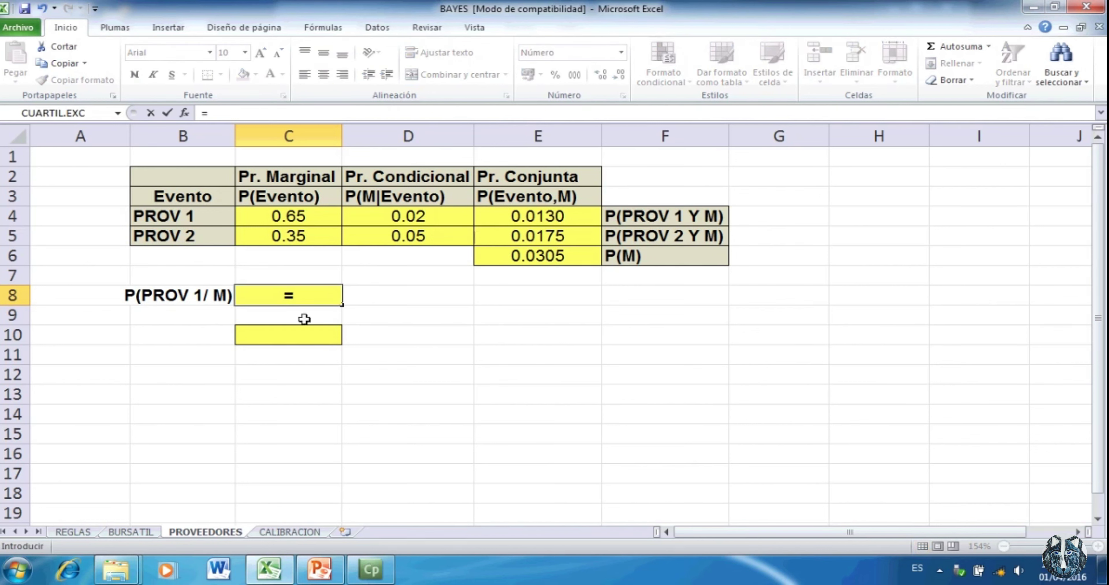
{"action": "left_click", "coordinate": [556, 216]}
{"action": "type", "text": "/"}
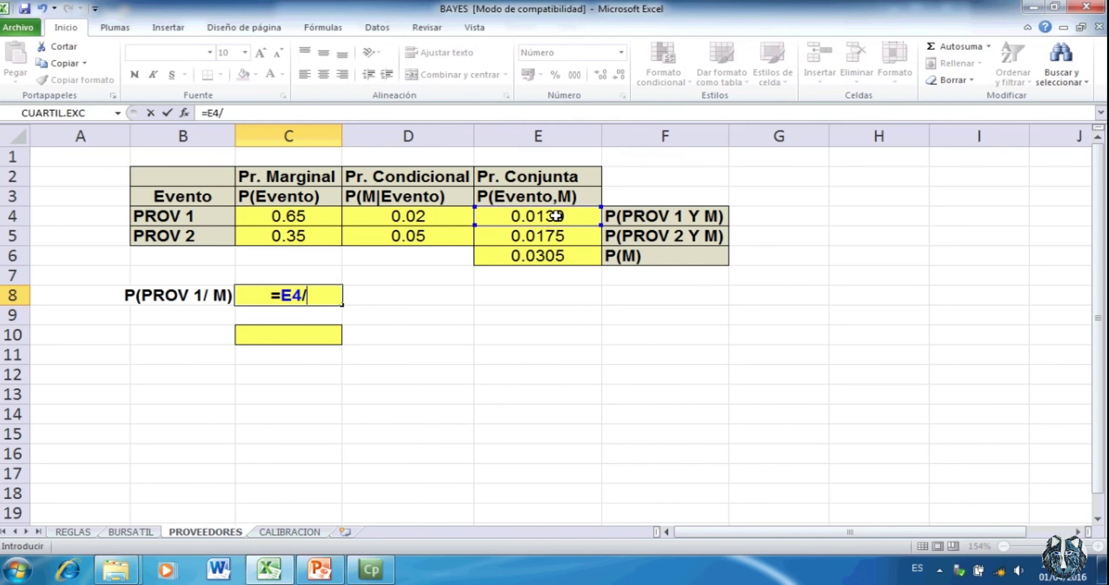
{"action": "left_click", "coordinate": [543, 261]}
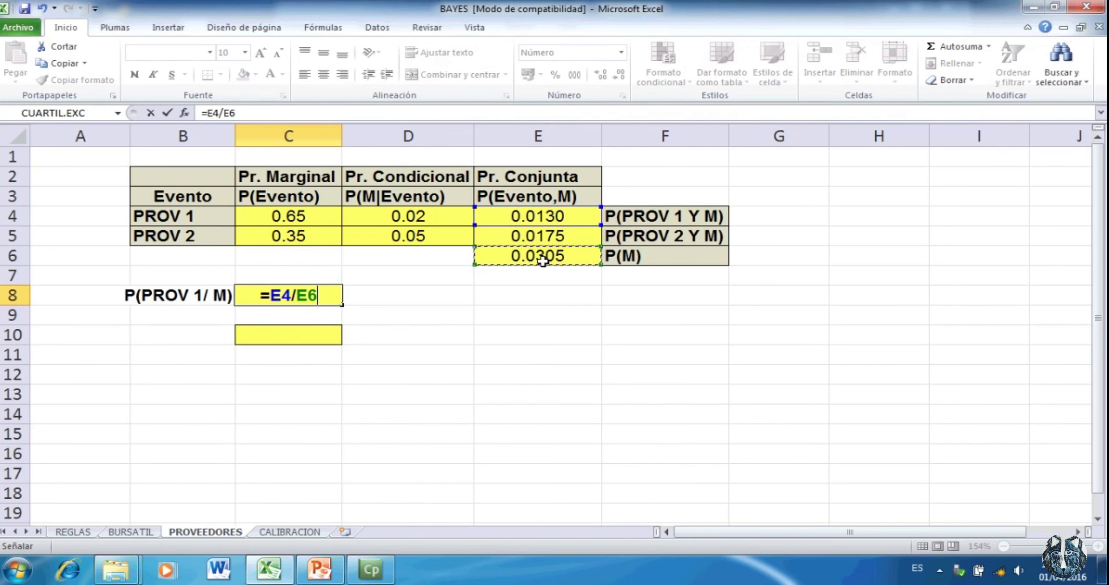
{"action": "key", "text": "Return"}
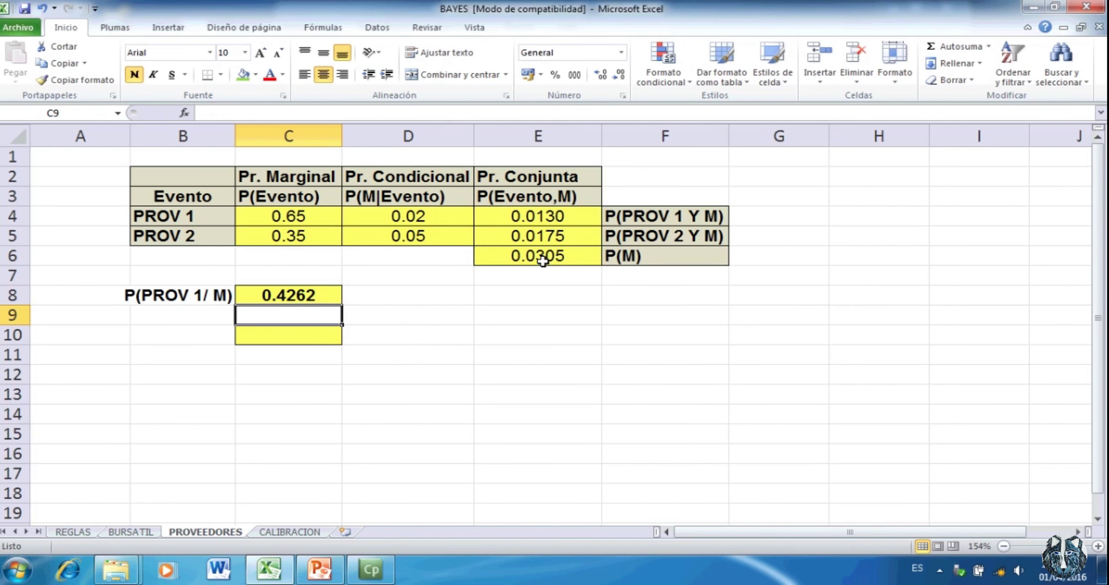
Enter the label P(PROV 2 / M) in B10 for the second supplier's posterior probability.
{"action": "left_click", "coordinate": [205, 333]}
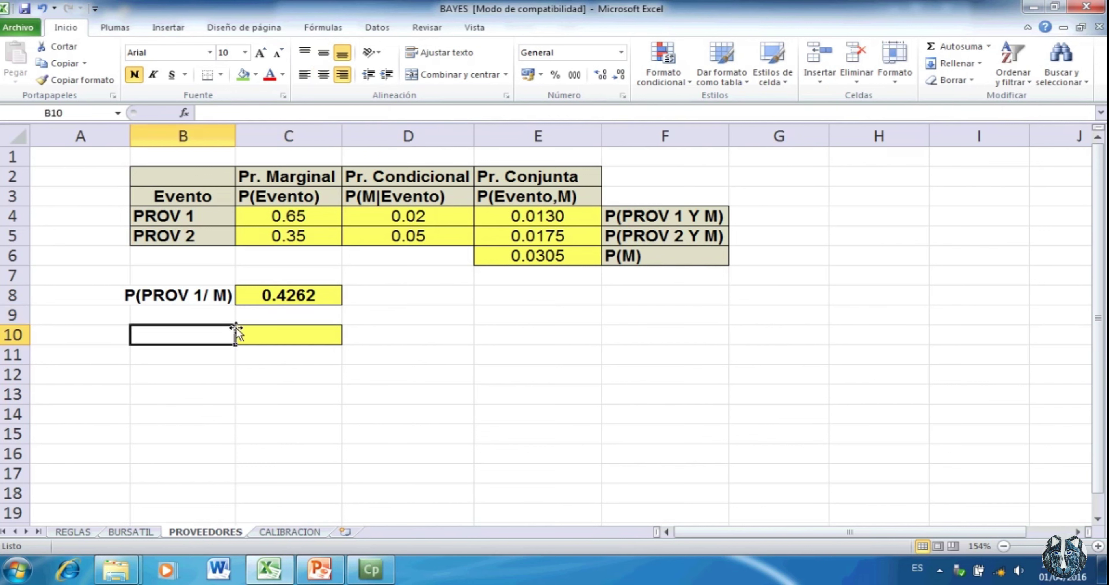
{"action": "type", "text": "P"}
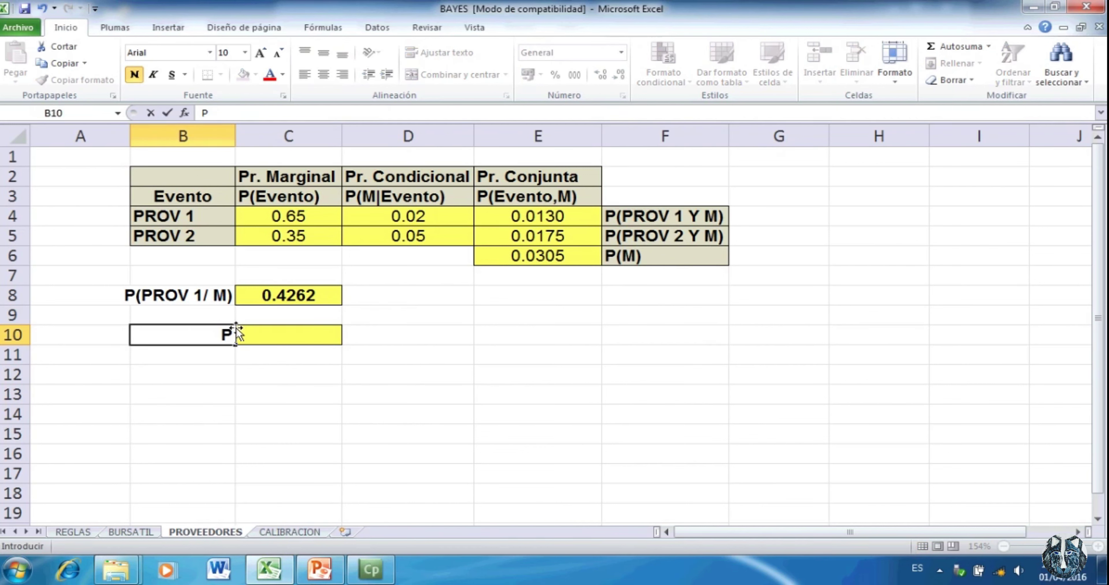
{"action": "type", "text": "(PROV 2"}
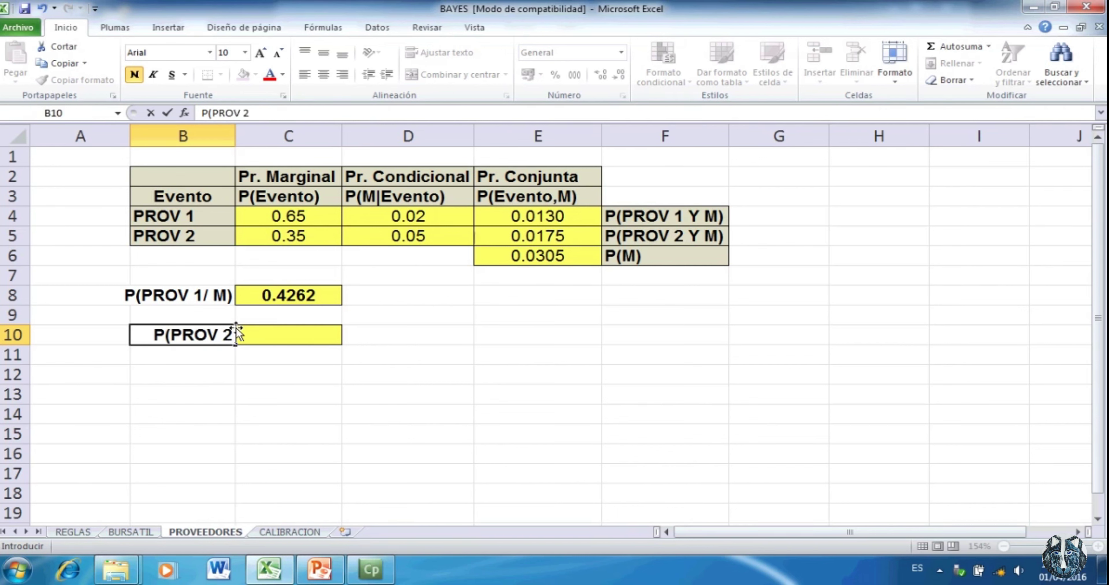
{"action": "type", "text": " /"}
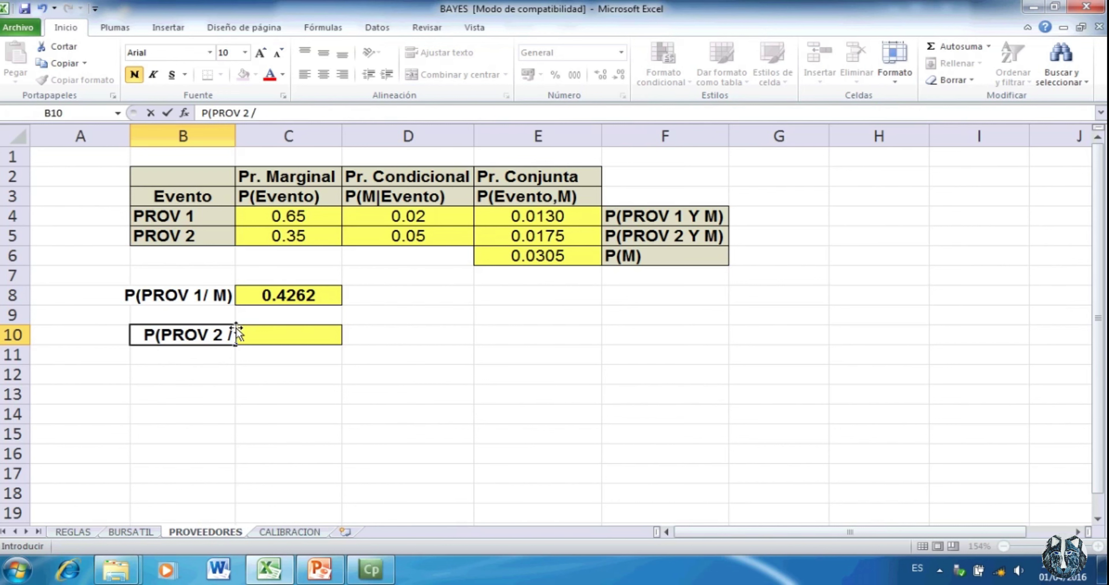
{"action": "type", "text": " M)"}
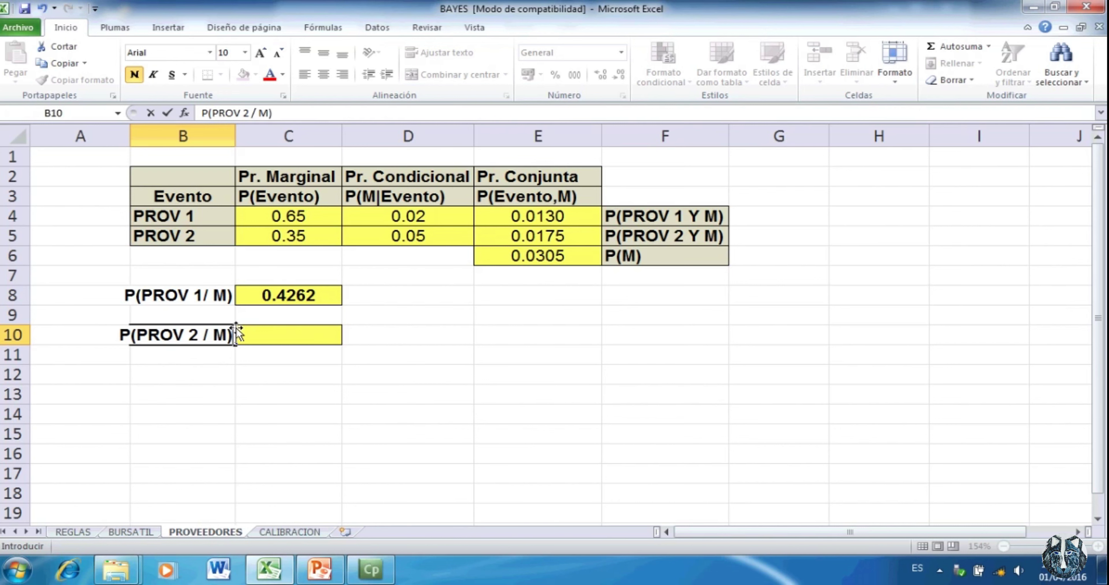
{"action": "key", "text": "Return"}
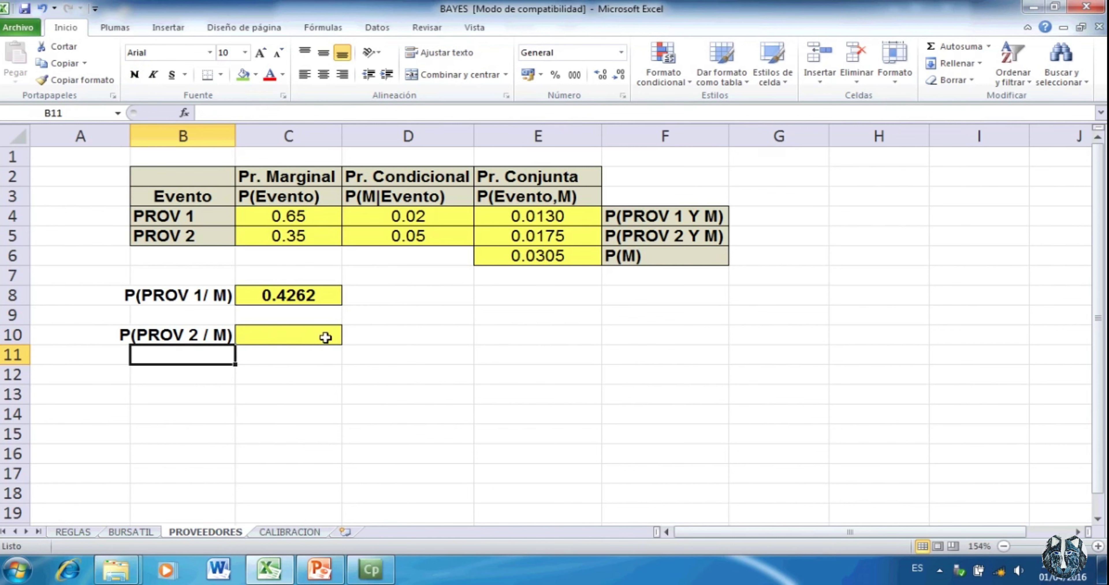
Calculate the posterior probability of PROV 2 in C10 with the formula =0.0175/0.0305.
{"action": "left_click", "coordinate": [314, 337]}
{"action": "type", "text": "="}
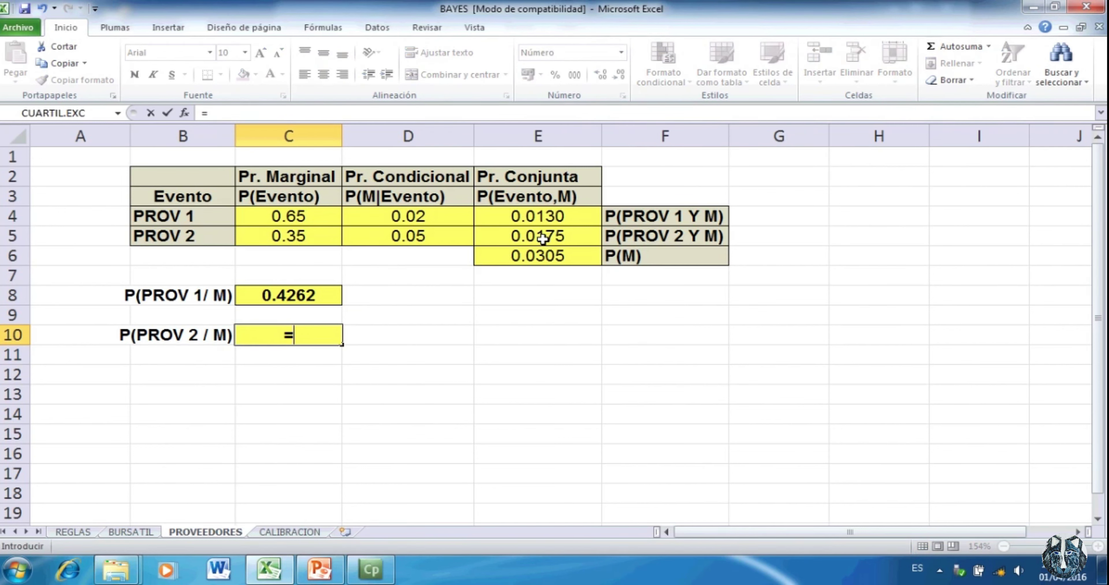
{"action": "type", "text": "0"}
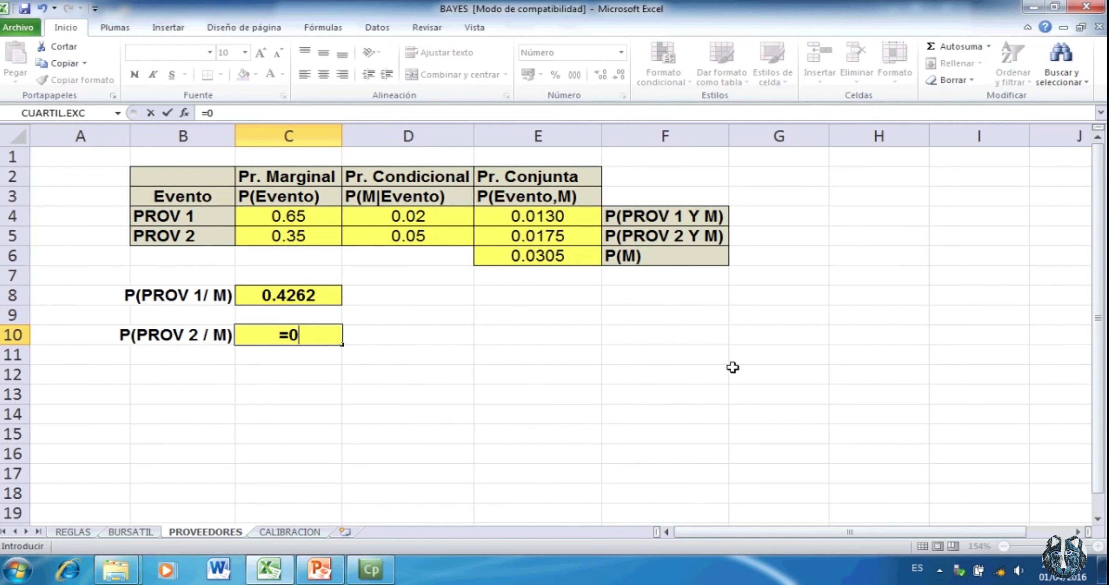
{"action": "type", "text": ".0175"}
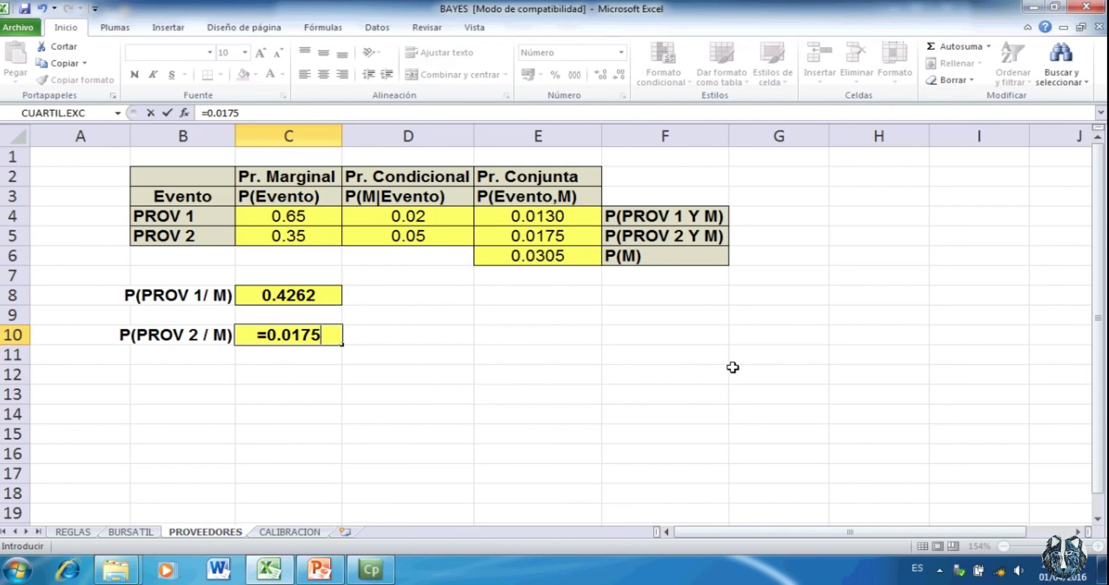
{"action": "type", "text": "(0.03"}
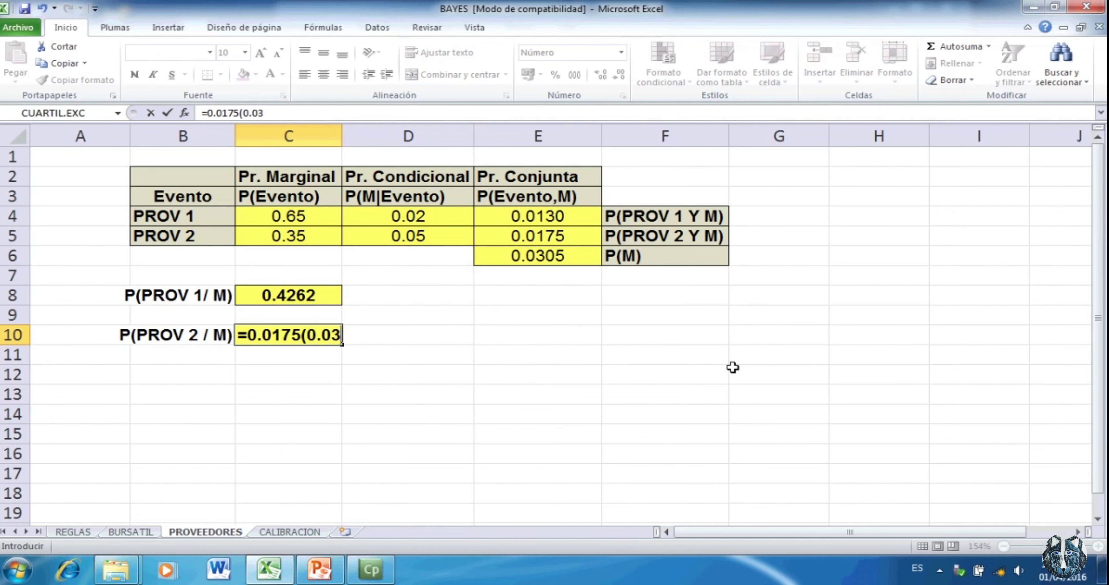
{"action": "type", "text": "05"}
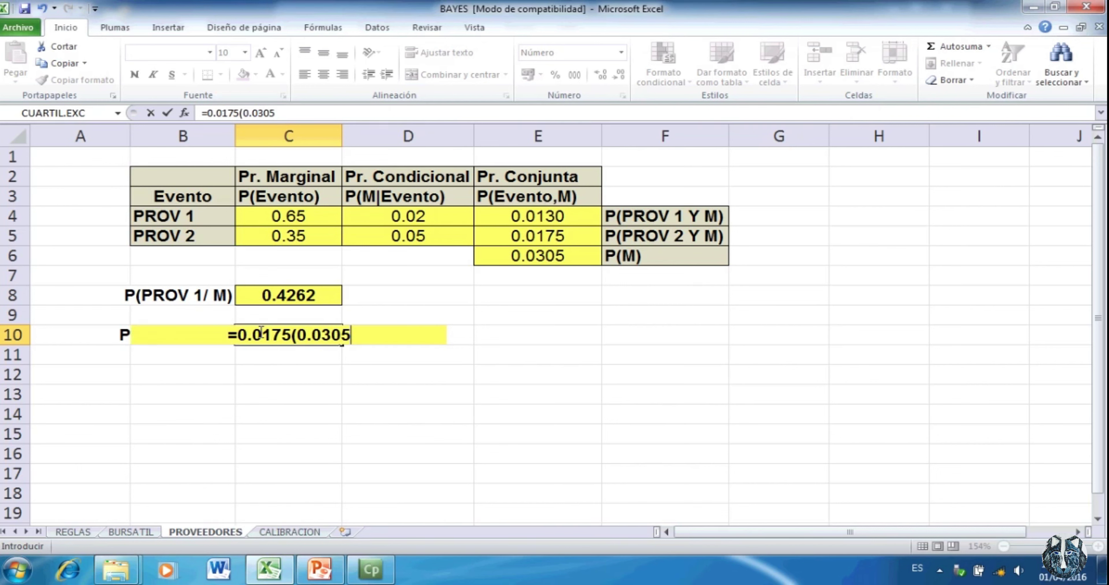
{"action": "left_click", "coordinate": [296, 338]}
{"action": "key", "text": "BackSpace"}
{"action": "type", "text": "/"}
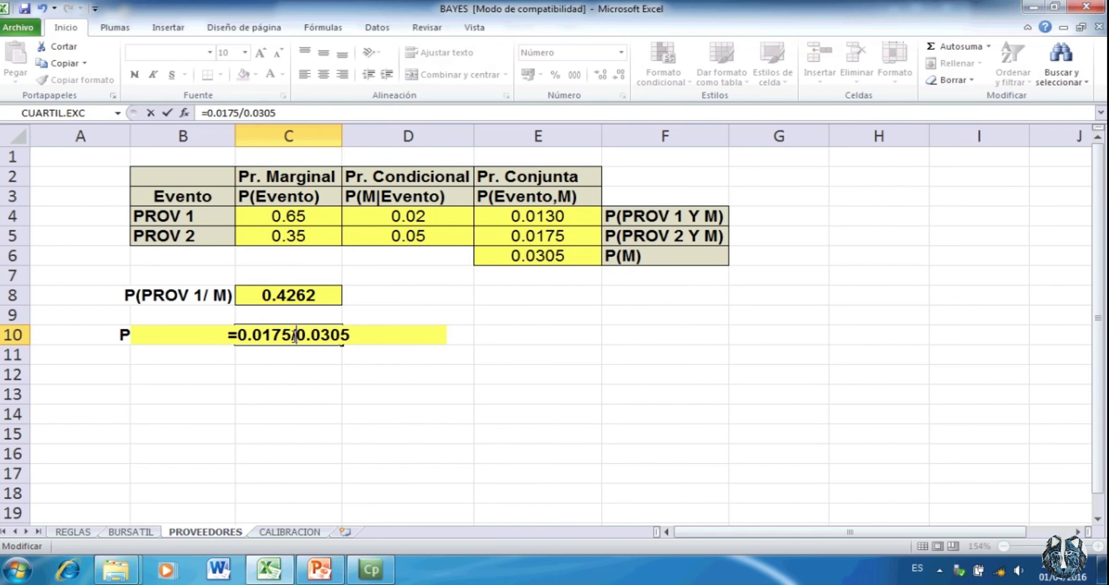
{"action": "key", "text": "Return"}
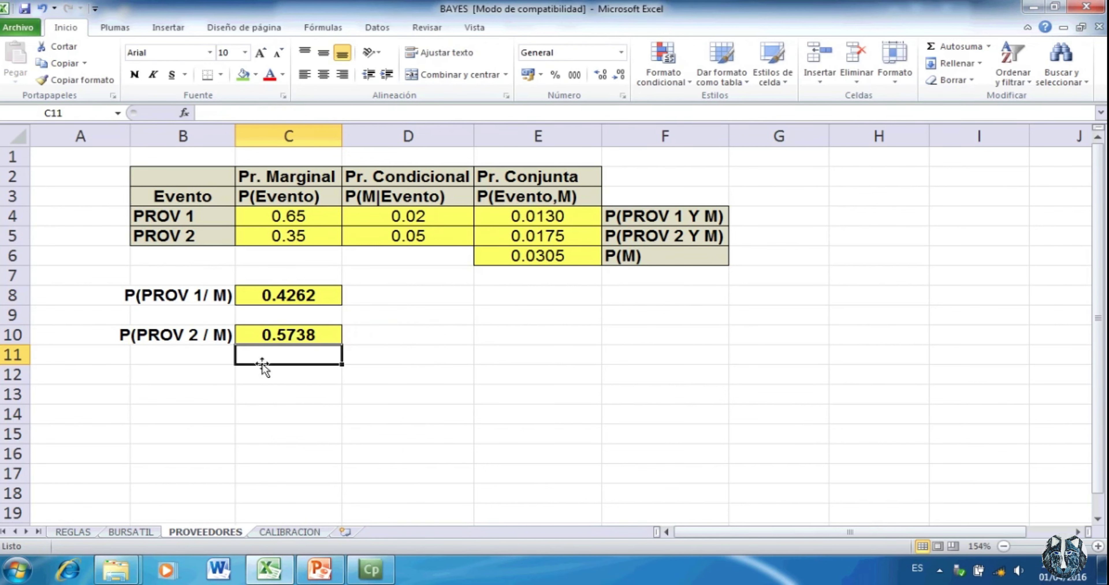